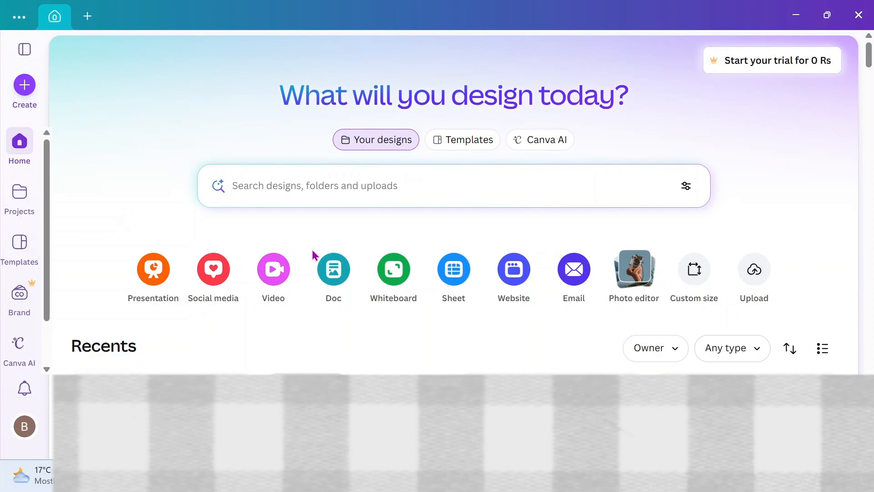
Step: Create a new custom-size design 1280 px wide and 720 px high
{"action": "left_click", "coordinate": [692, 283]}
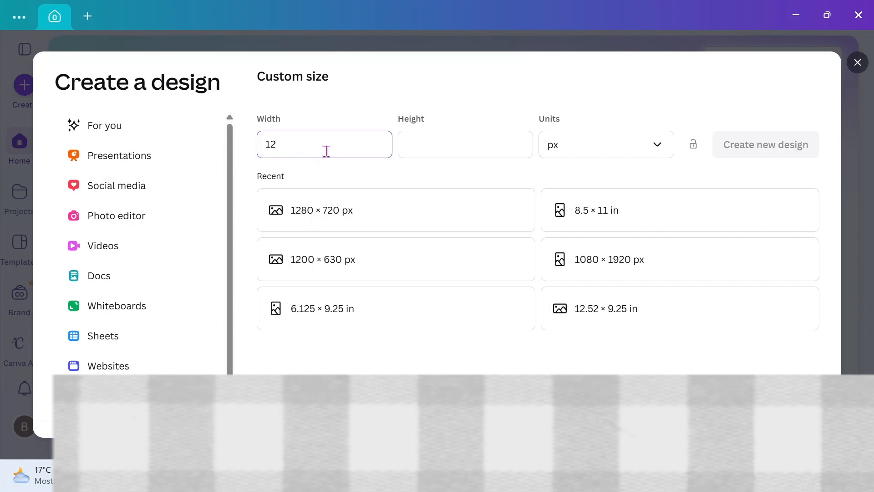
{"action": "left_click", "coordinate": [425, 150]}
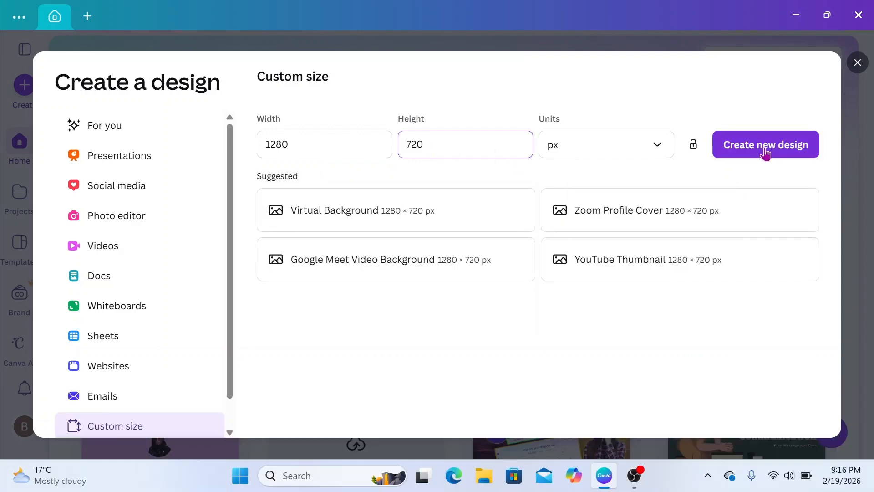
{"action": "left_click", "coordinate": [759, 153]}
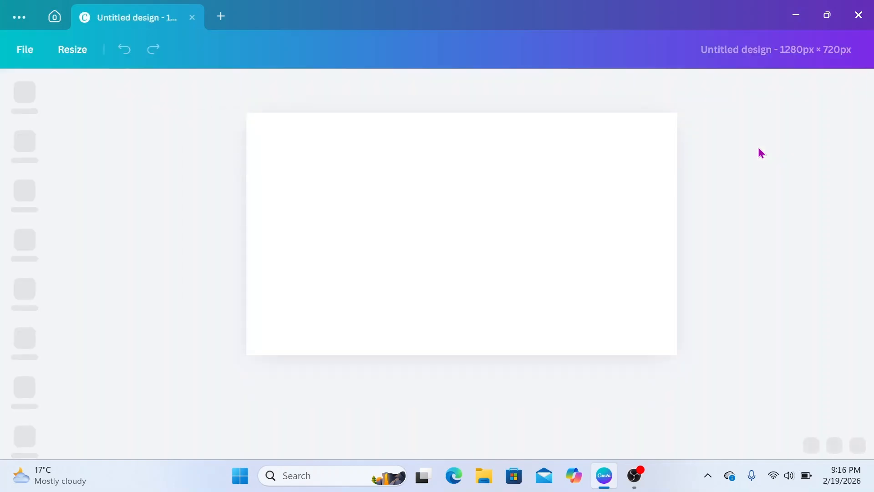
Step: Set the page background to a solid blue, fine-tuned to the custom color #2F13DC
{"action": "left_click", "coordinate": [449, 247]}
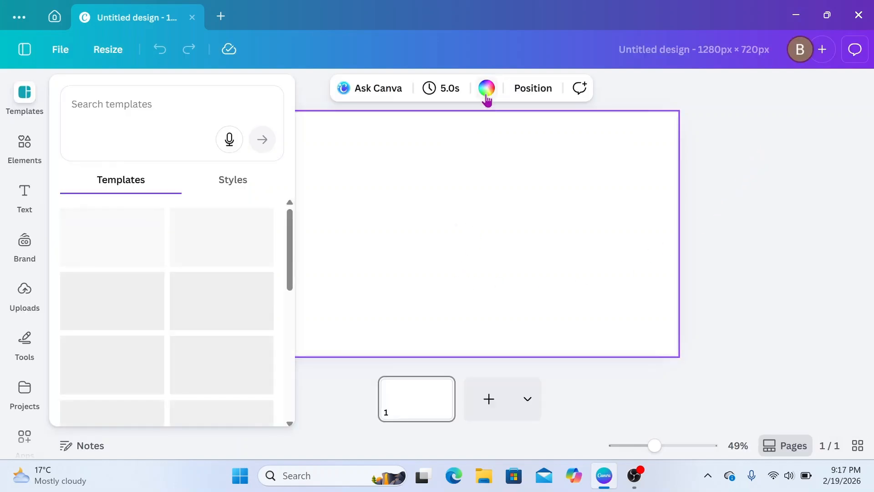
{"action": "left_click", "coordinate": [486, 89]}
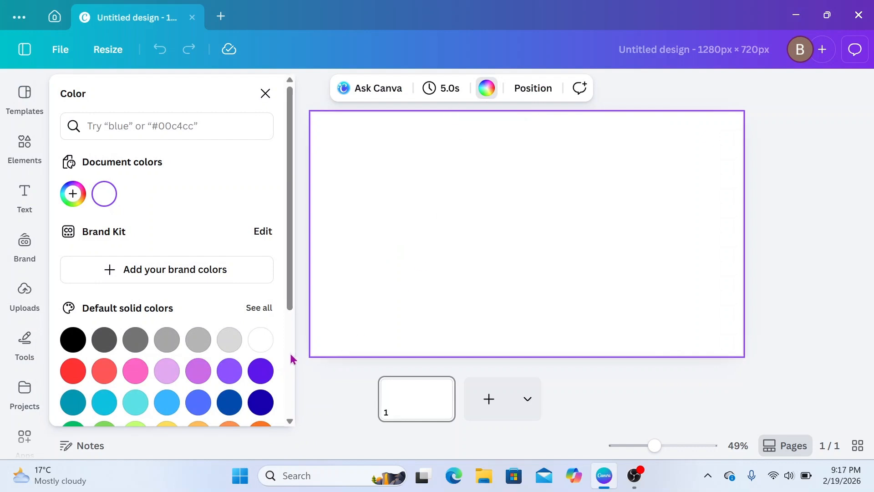
{"action": "left_click", "coordinate": [262, 403]}
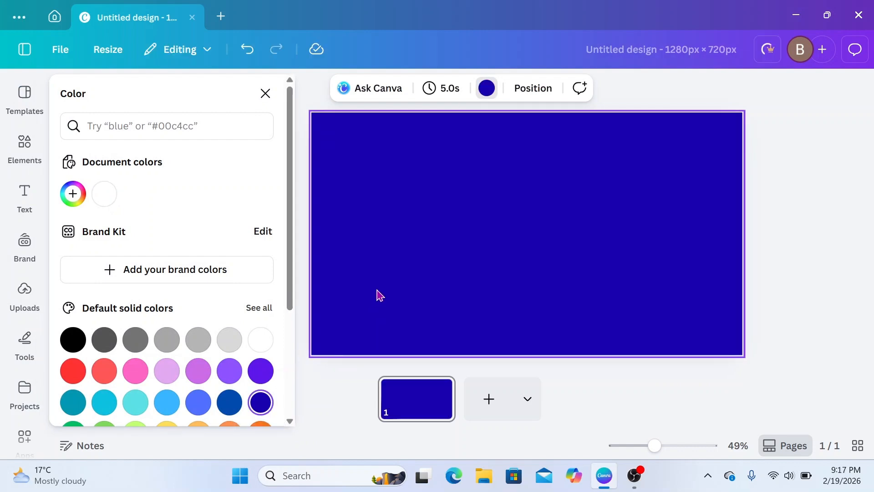
{"action": "left_click", "coordinate": [74, 230]}
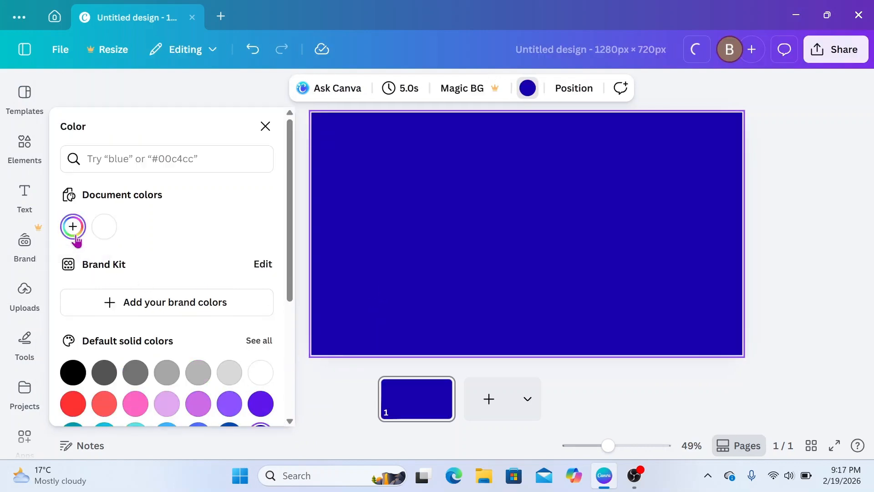
{"action": "left_click_drag", "start_coordinate": [255, 315], "coordinate": [242, 301]}
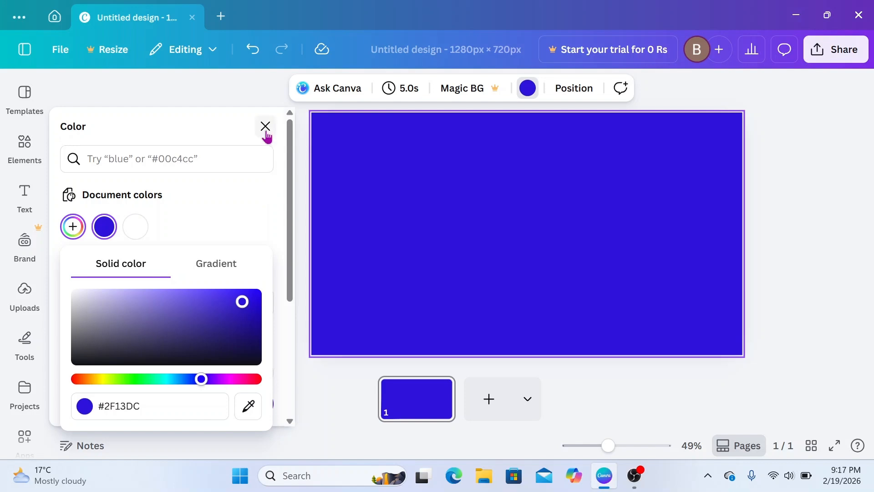
{"action": "left_click", "coordinate": [265, 129]}
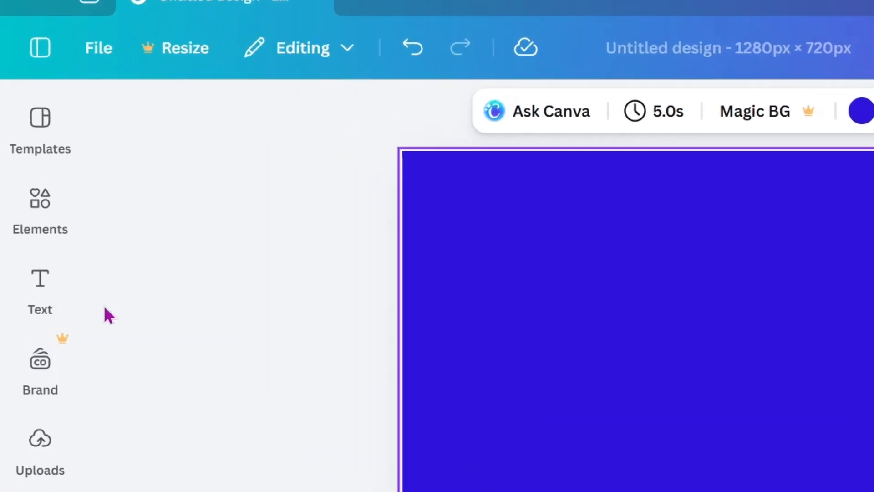
Step: Search the elements for "SQUARE", limit the results to shapes, and add the plain solid square to the page
{"action": "left_click", "coordinate": [42, 200]}
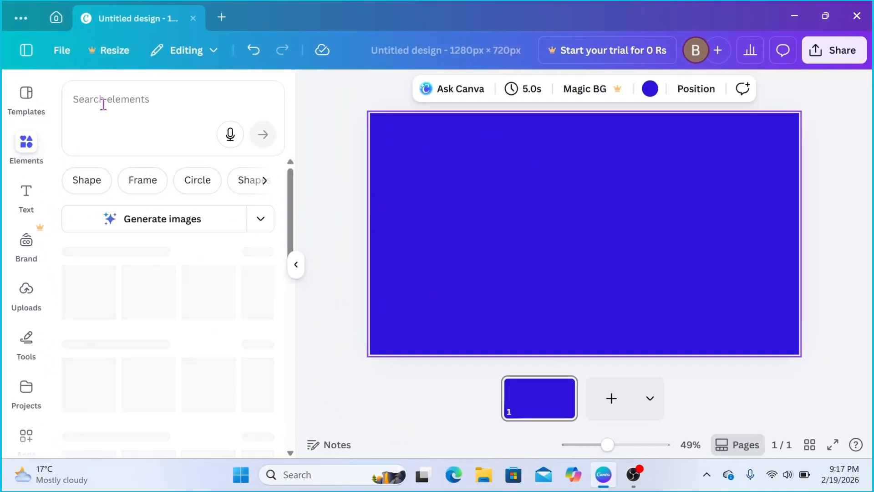
{"action": "left_click", "coordinate": [103, 104]}
{"action": "type", "text": "SQUARE"}
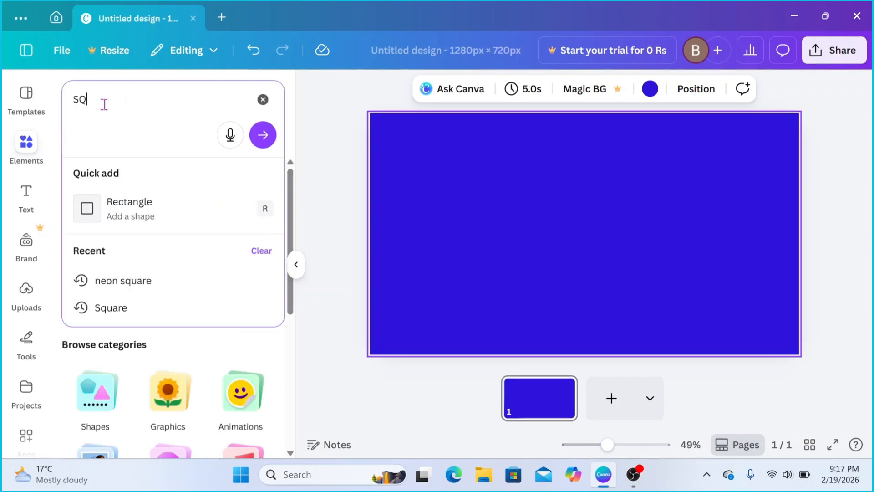
{"action": "left_click", "coordinate": [261, 135]}
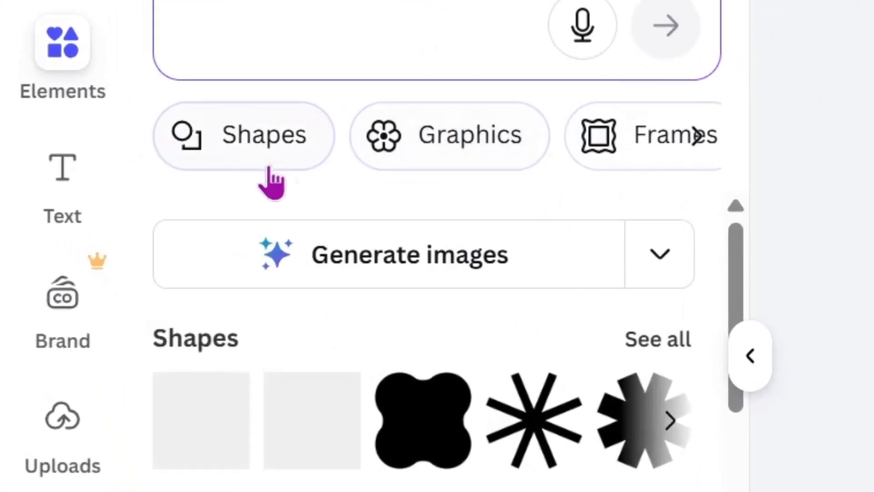
{"action": "left_click", "coordinate": [102, 184]}
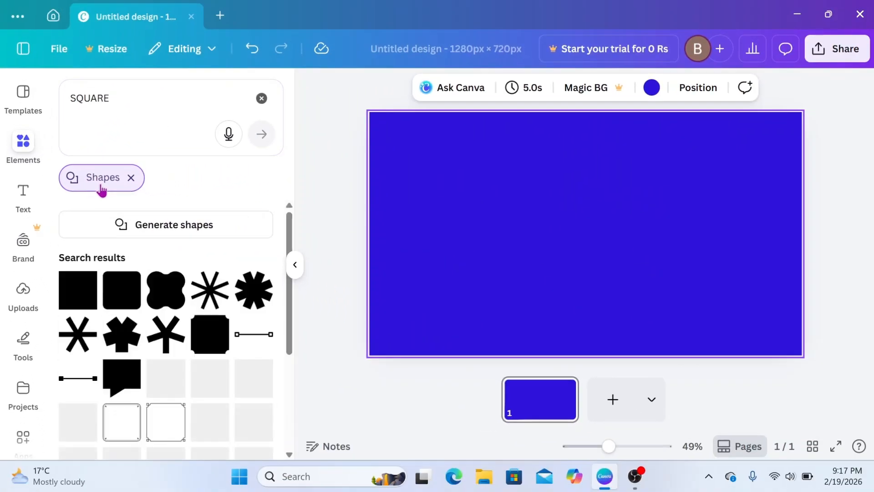
{"action": "left_click", "coordinate": [78, 300]}
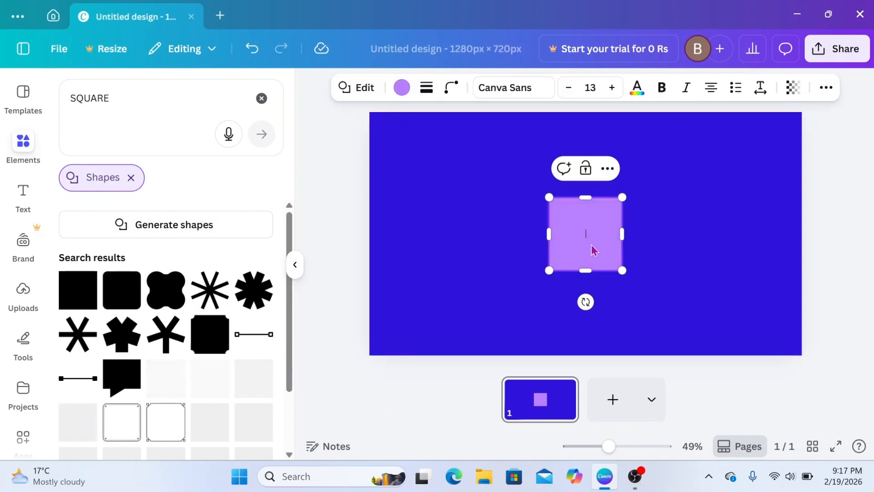
Step: Enlarge the square into an upright rectangle near the page's centre and fill it with the default medium blue
{"action": "left_click_drag", "start_coordinate": [598, 249], "coordinate": [634, 186]}
{"action": "left_click_drag", "start_coordinate": [563, 222], "coordinate": [568, 323]}
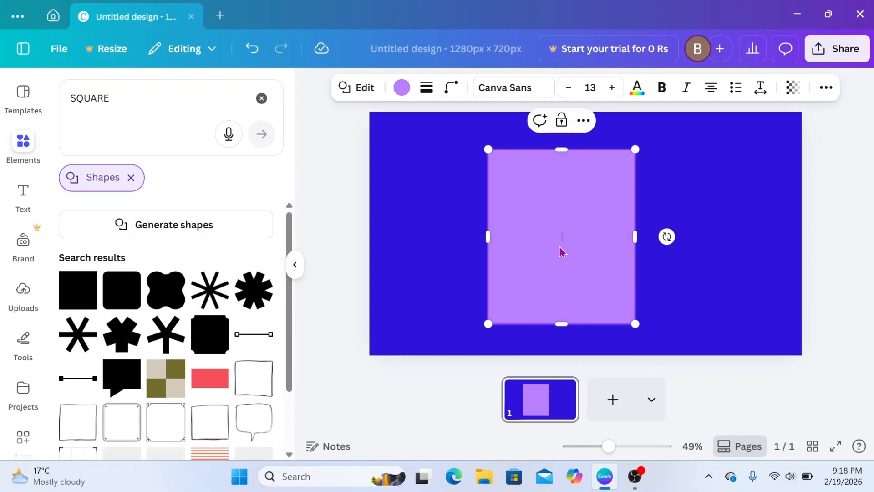
{"action": "left_click", "coordinate": [401, 88]}
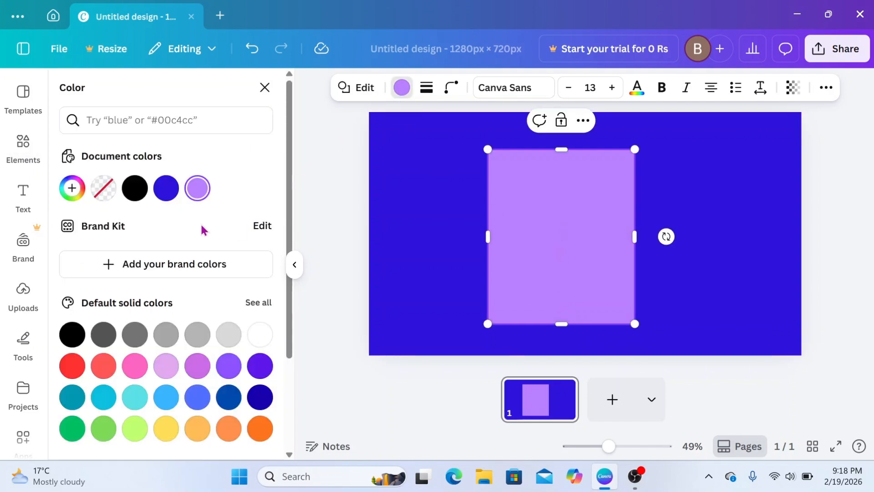
{"action": "scroll", "coordinate": [200, 225], "scroll_direction": "down", "scroll_amount": 1}
{"action": "left_click", "coordinate": [199, 349]}
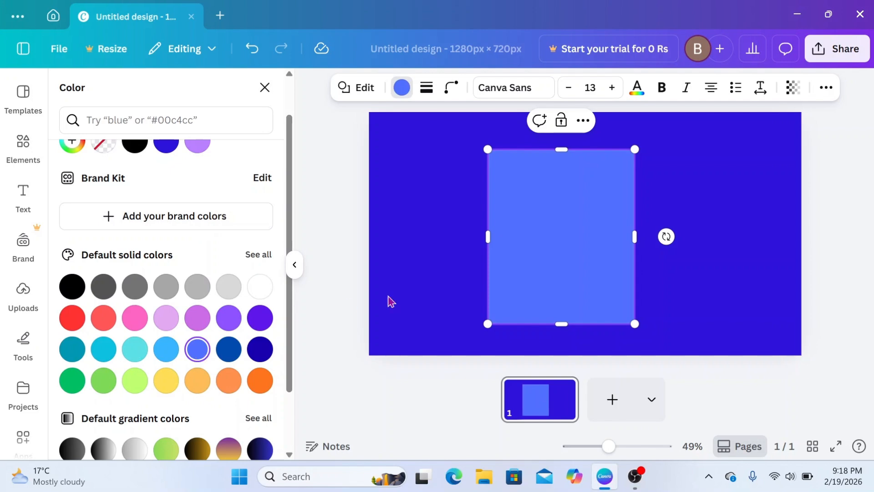
Step: Give the rectangle a solid white outline
{"action": "left_click", "coordinate": [427, 89]}
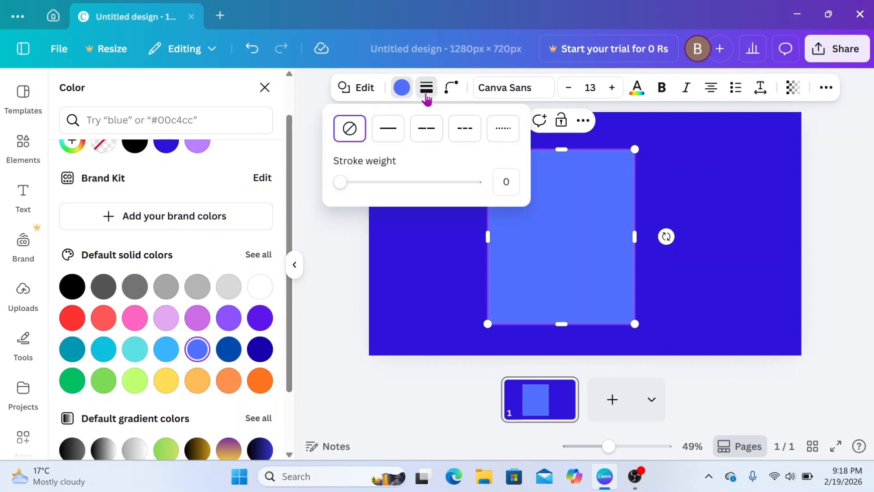
{"action": "left_click", "coordinate": [389, 136]}
{"action": "left_click", "coordinate": [414, 91]}
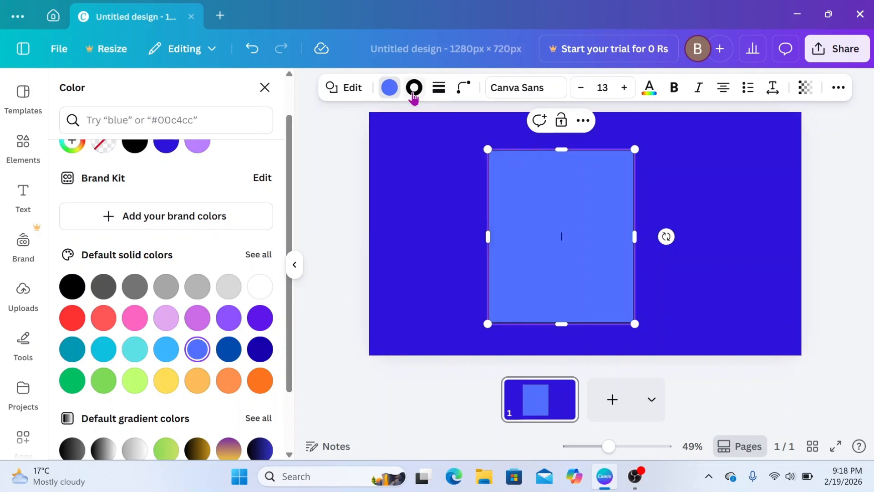
{"action": "left_click", "coordinate": [413, 89]}
{"action": "left_click", "coordinate": [260, 335]}
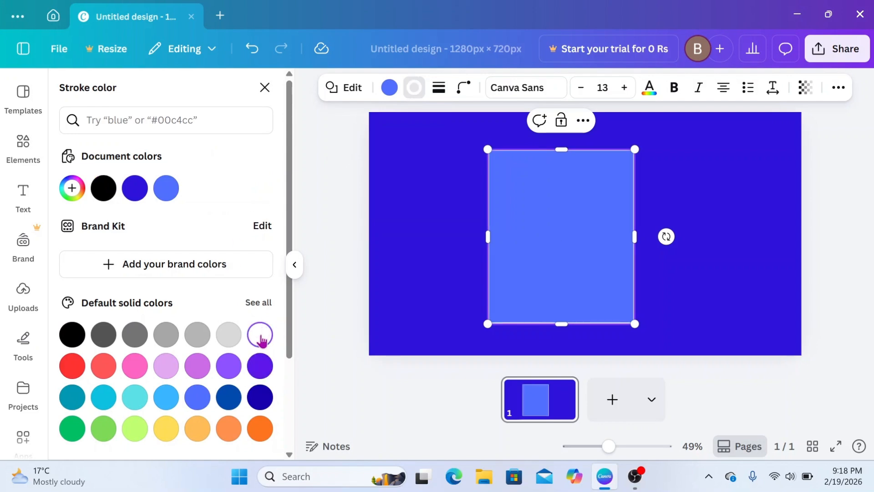
{"action": "left_click", "coordinate": [426, 266]}
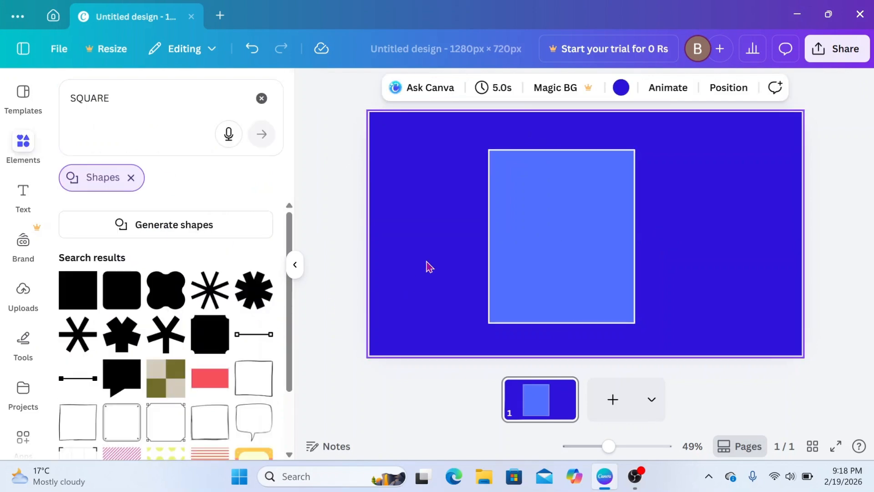
Step: Slightly round the corners of the blue rectangle
{"action": "left_click", "coordinate": [558, 265]}
{"action": "left_click", "coordinate": [465, 89]}
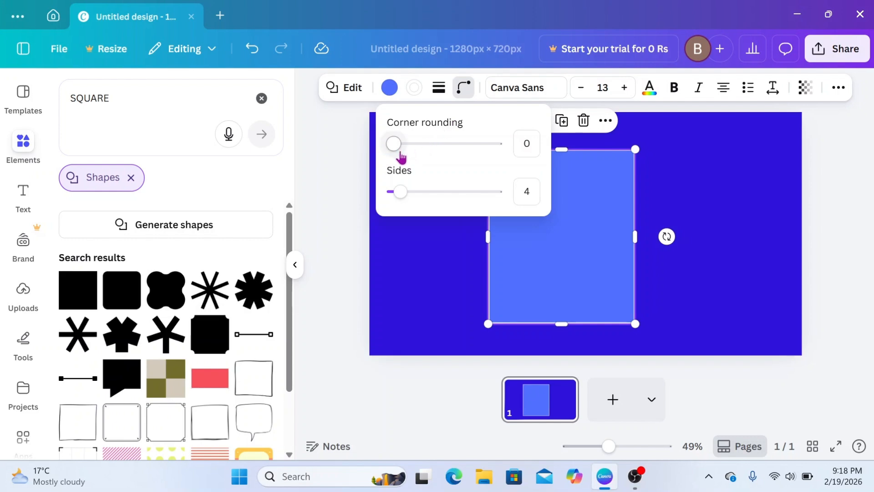
{"action": "left_click_drag", "start_coordinate": [398, 153], "coordinate": [400, 154]}
{"action": "left_click", "coordinate": [435, 296]}
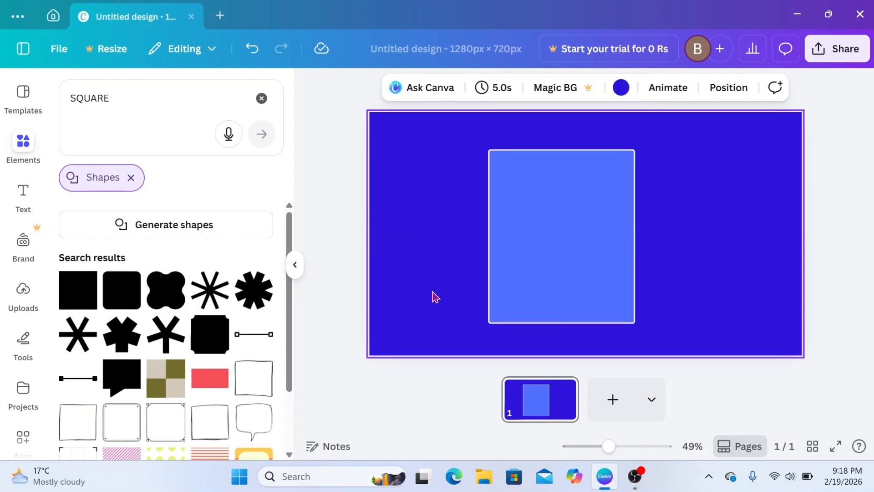
Step: Add a heading reading "MEET OUR TEAM"
{"action": "left_click", "coordinate": [31, 200]}
{"action": "left_click", "coordinate": [145, 316]}
{"action": "type", "text": "M"}
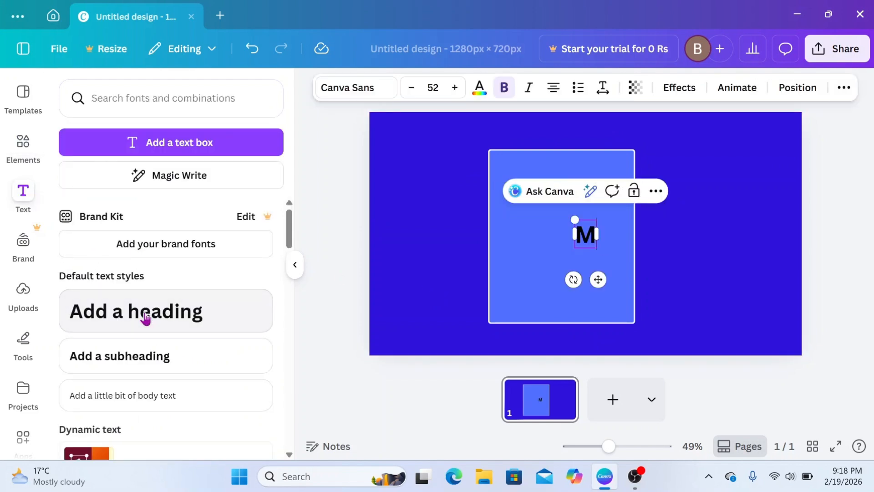
{"action": "type", "text": "EET OUR"}
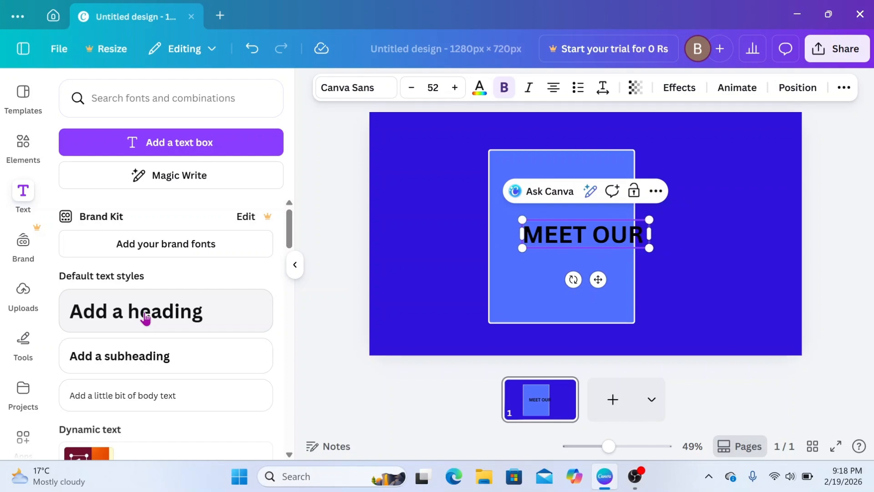
{"action": "type", "text": " TEAM"}
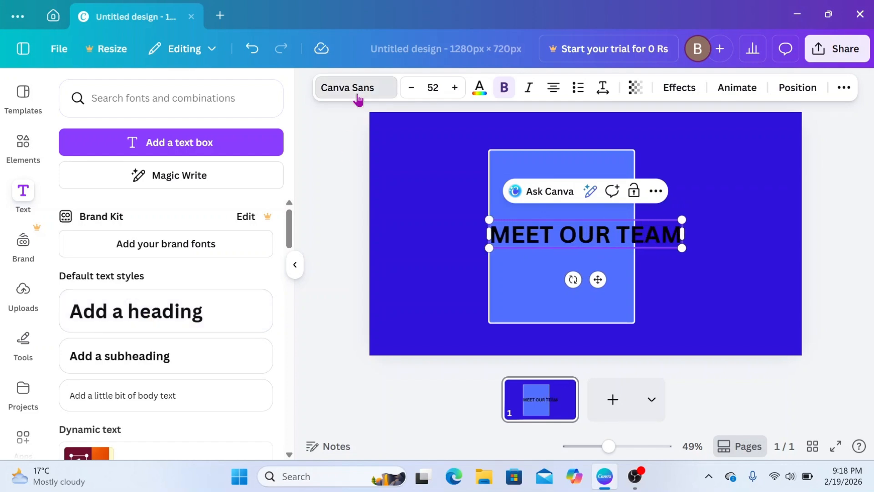
Step: Change the heading's font to Roboto
{"action": "left_click", "coordinate": [358, 98]}
{"action": "scroll", "coordinate": [171, 298], "scroll_direction": "down", "scroll_amount": 5}
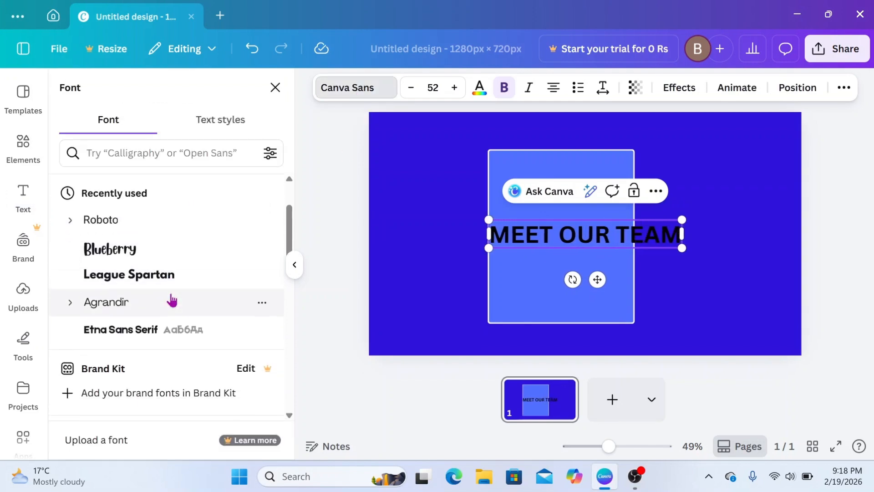
{"action": "scroll", "coordinate": [173, 299], "scroll_direction": "down", "scroll_amount": 7}
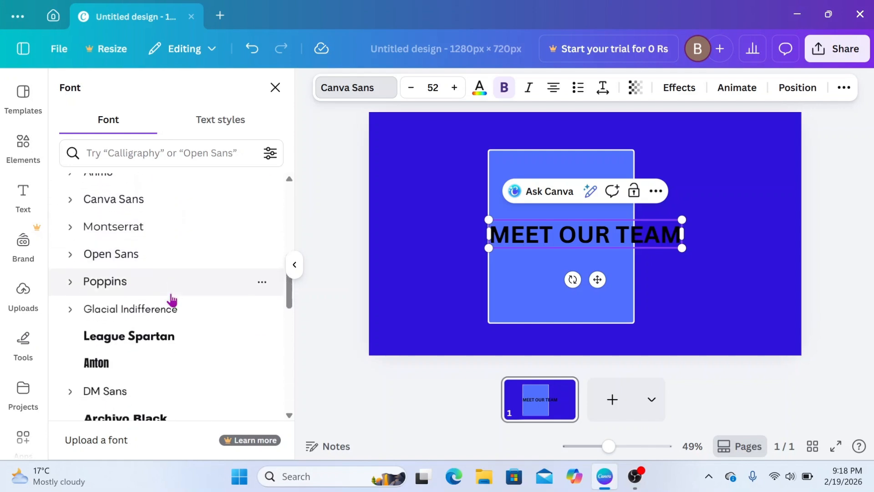
{"action": "left_click", "coordinate": [124, 282]}
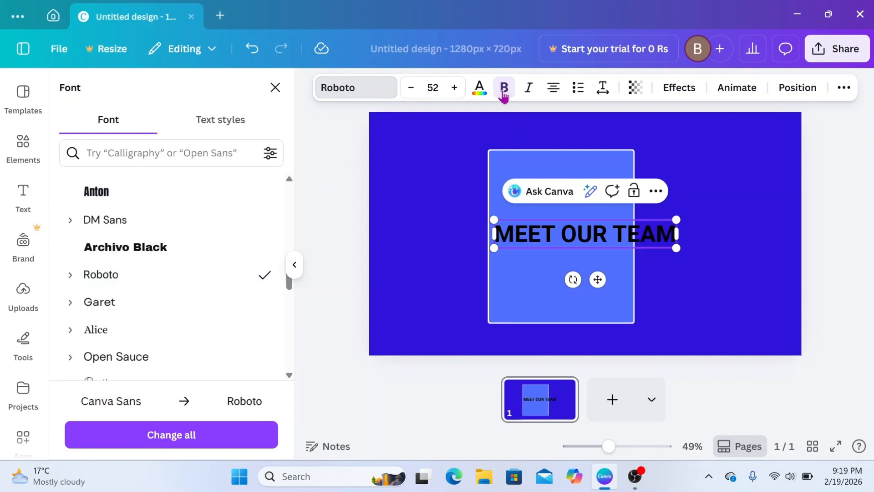
Step: Move the heading above the blue rectangle and shift the rectangle slightly down to leave a gap beneath the text
{"action": "left_click_drag", "start_coordinate": [601, 281], "coordinate": [585, 187]}
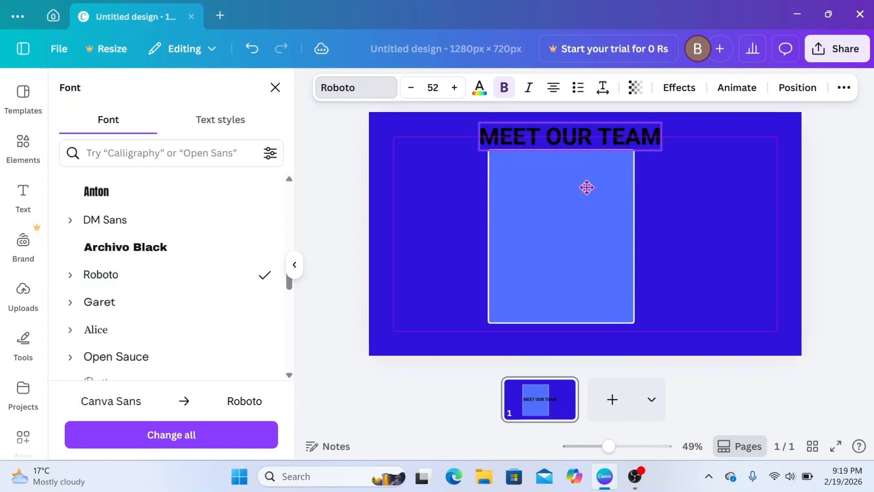
{"action": "left_click", "coordinate": [581, 253]}
{"action": "left_click_drag", "start_coordinate": [580, 253], "coordinate": [581, 260]}
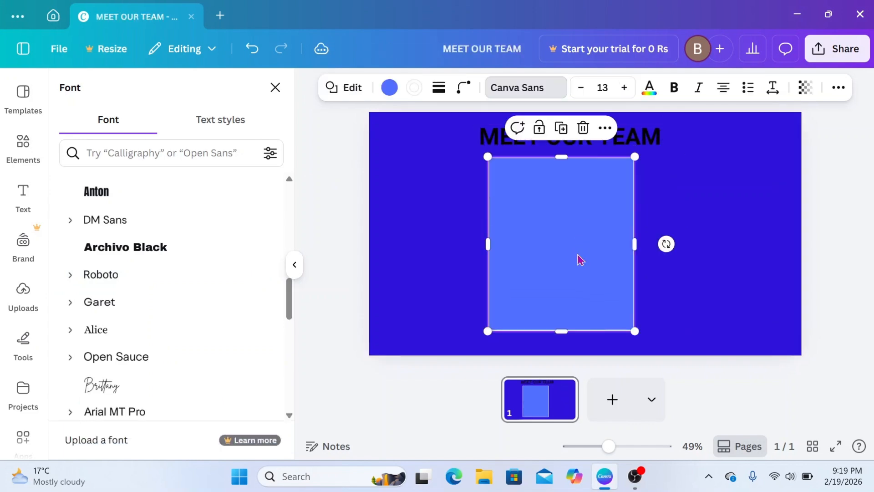
Step: Color the "MEET OUR TEAM" heading white
{"action": "left_click", "coordinate": [626, 139]}
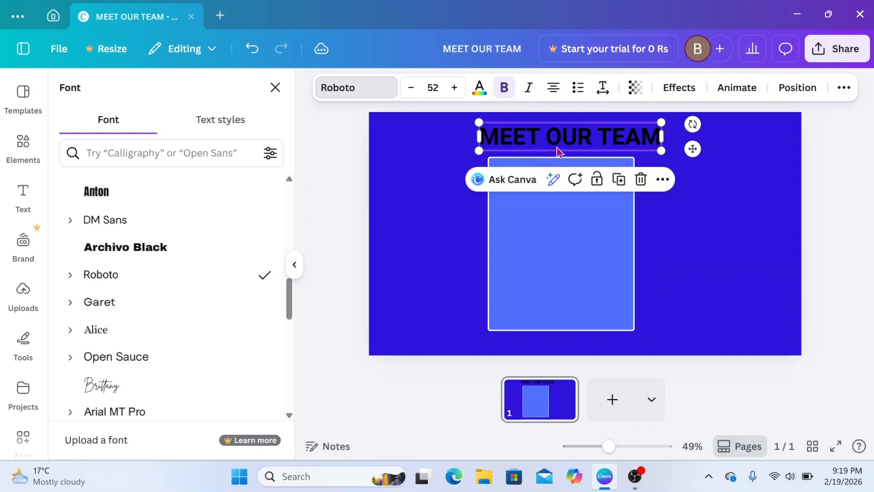
{"action": "left_click", "coordinate": [479, 92]}
{"action": "left_click", "coordinate": [198, 187]}
{"action": "left_click", "coordinate": [440, 253]}
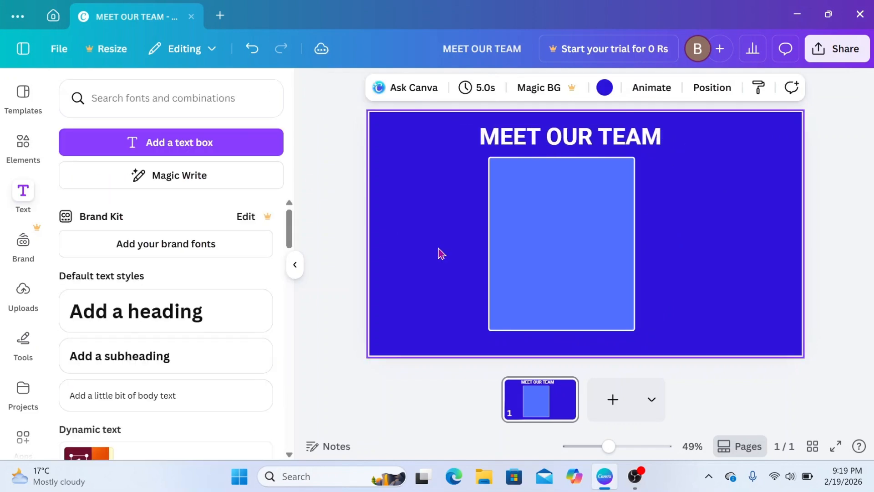
Step: Search the shape elements for TRIANGLE and add the upright triangle to the page
{"action": "left_click", "coordinate": [26, 149]}
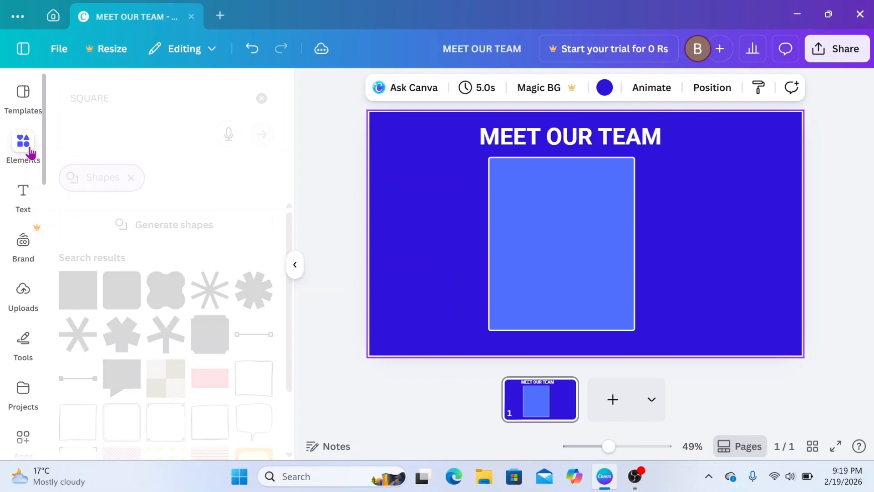
{"action": "left_click", "coordinate": [262, 99]}
{"action": "left_click", "coordinate": [154, 102]}
{"action": "type", "text": "TRI"}
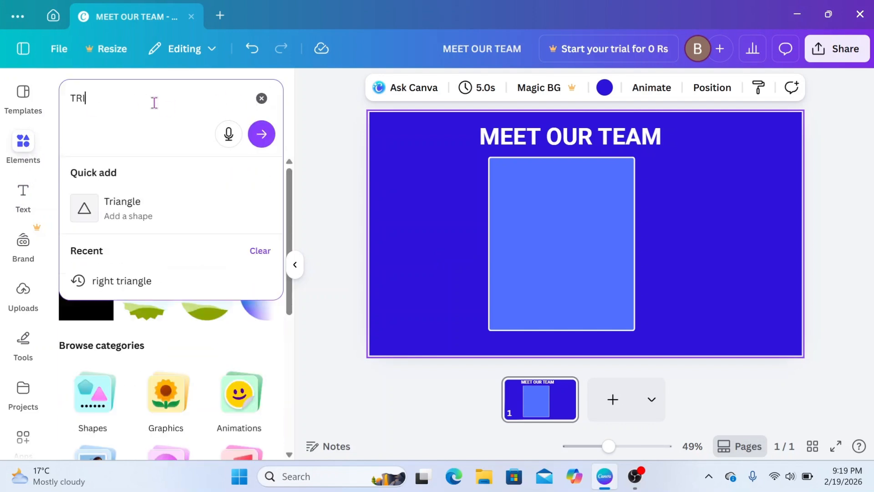
{"action": "type", "text": "ANGLE"}
{"action": "left_click", "coordinate": [261, 134]}
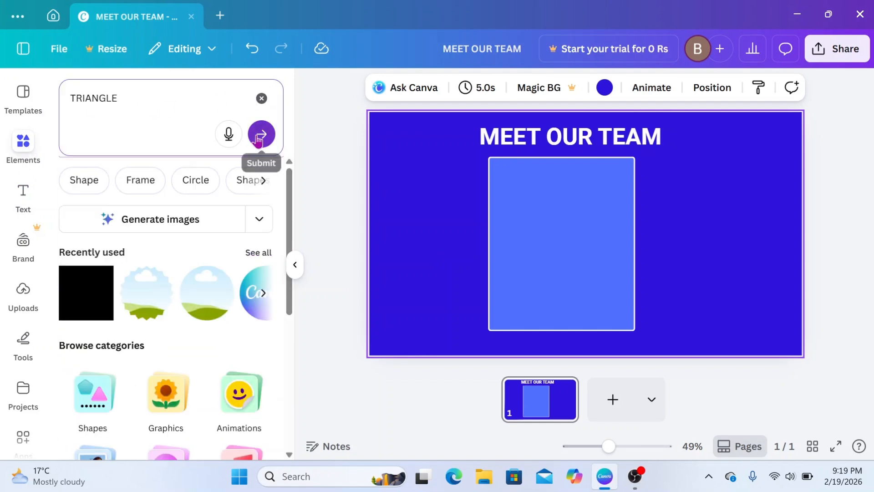
{"action": "left_click", "coordinate": [105, 181]}
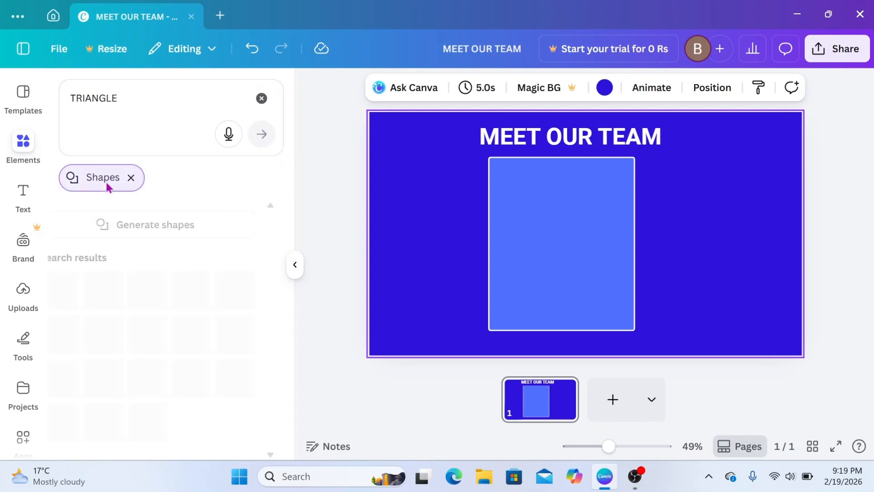
{"action": "left_click", "coordinate": [167, 298]}
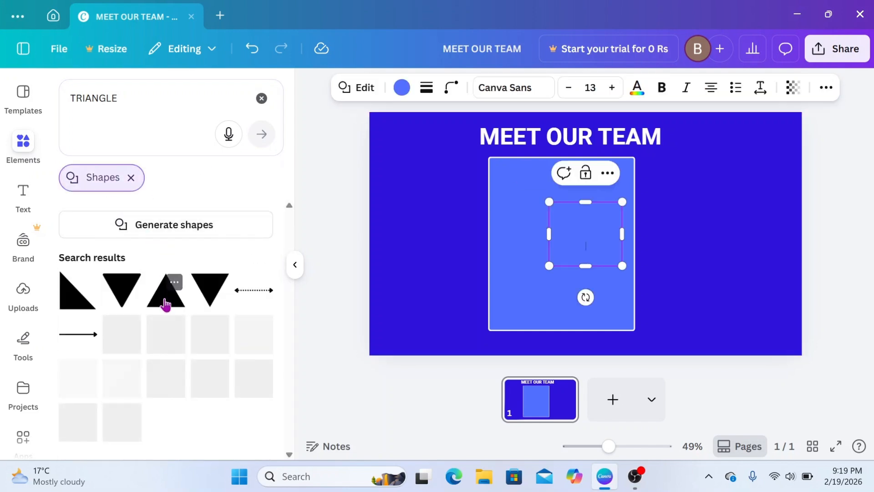
Step: Move the triangle out of the blue card to sit beside its upper-left corner
{"action": "left_click", "coordinate": [681, 247]}
{"action": "left_click", "coordinate": [593, 240]}
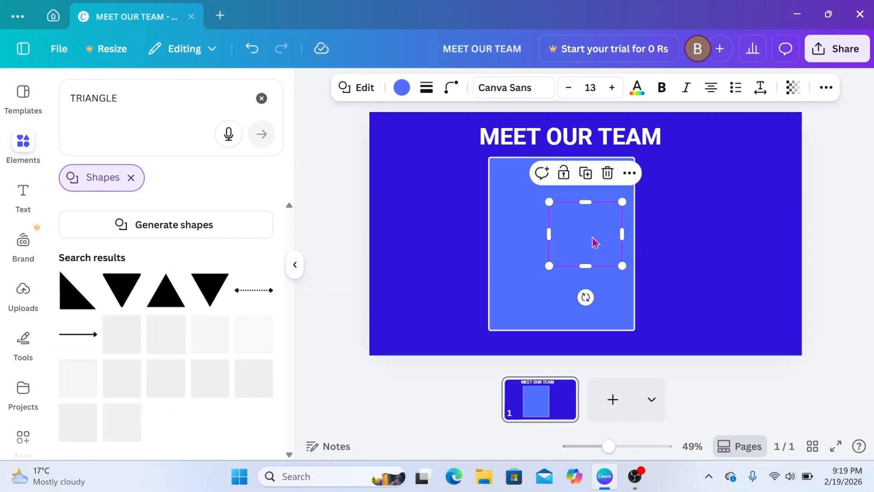
{"action": "left_click_drag", "start_coordinate": [593, 240], "coordinate": [458, 188]}
Step: Fill the triangle with a custom dark navy blue and rotate it to point left
{"action": "left_click", "coordinate": [401, 87]}
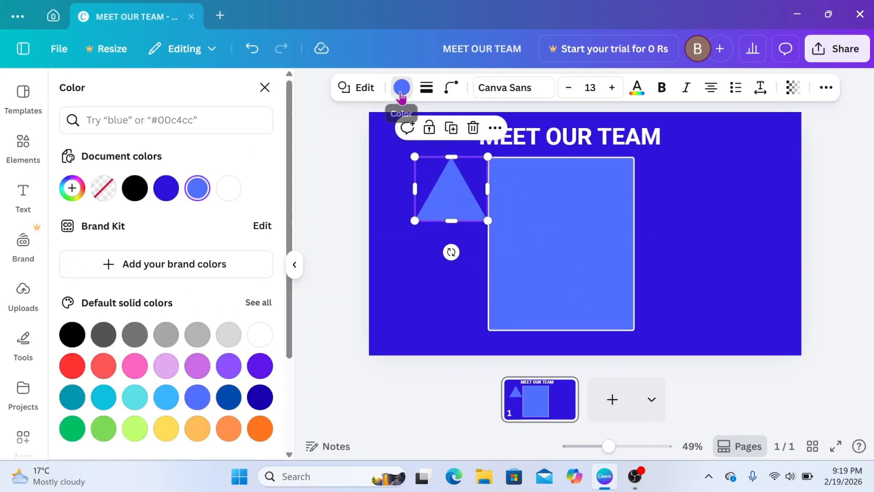
{"action": "left_click", "coordinate": [260, 371]}
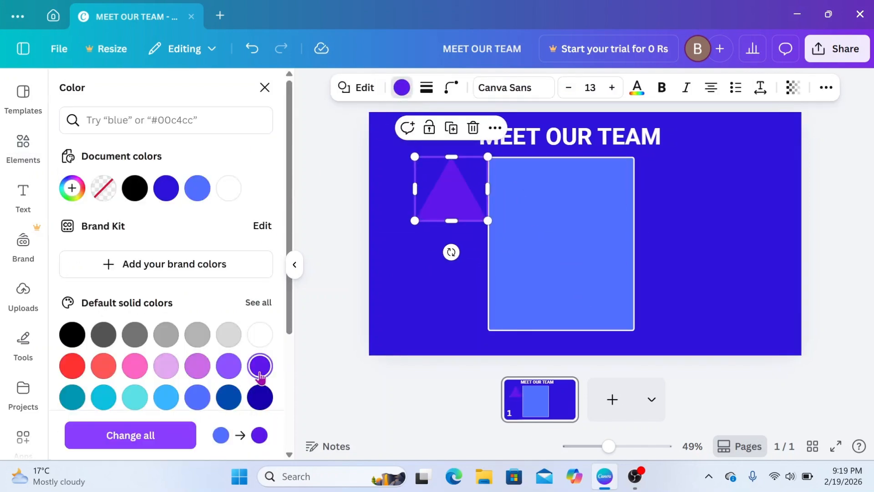
{"action": "left_click", "coordinate": [166, 188]}
{"action": "left_click", "coordinate": [72, 188]}
{"action": "left_click", "coordinate": [251, 276]}
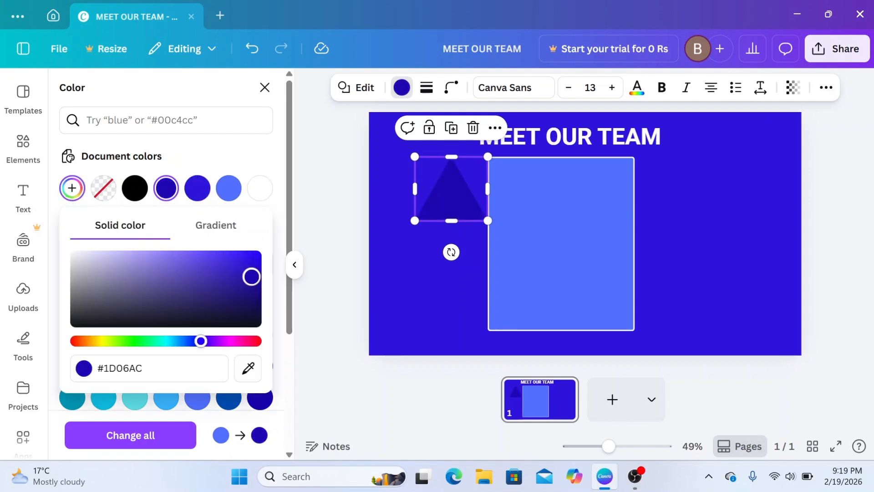
{"action": "left_click", "coordinate": [439, 279]}
{"action": "left_click", "coordinate": [453, 208]}
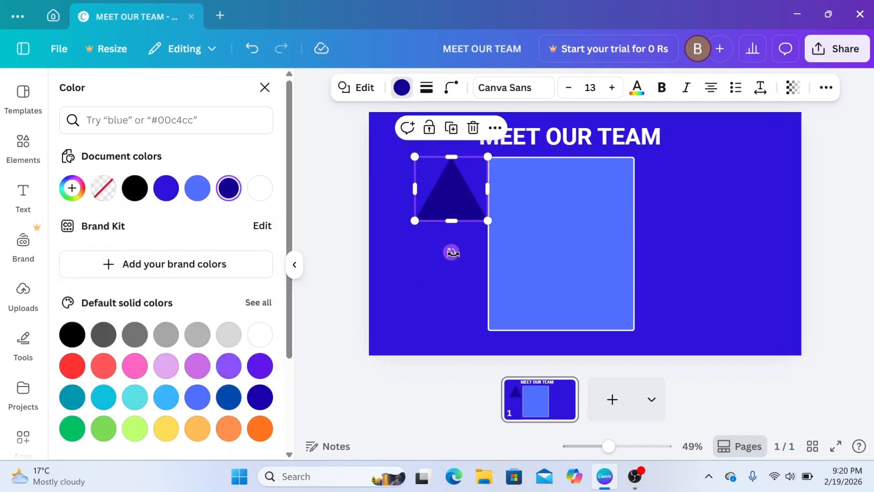
{"action": "left_click_drag", "start_coordinate": [451, 251], "coordinate": [494, 187]}
Step: Give the triangle a solid white outline and set its corner rounding to 8
{"action": "left_click", "coordinate": [426, 87]}
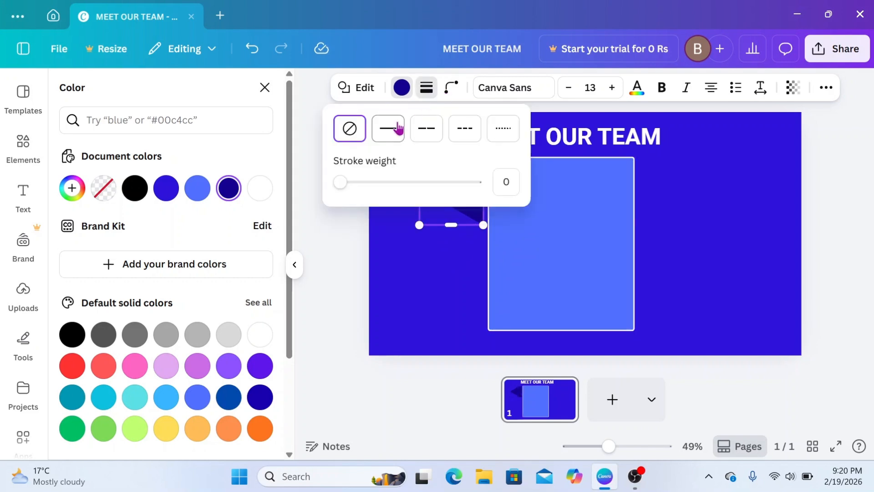
{"action": "left_click", "coordinate": [394, 129]}
{"action": "left_click", "coordinate": [413, 87]}
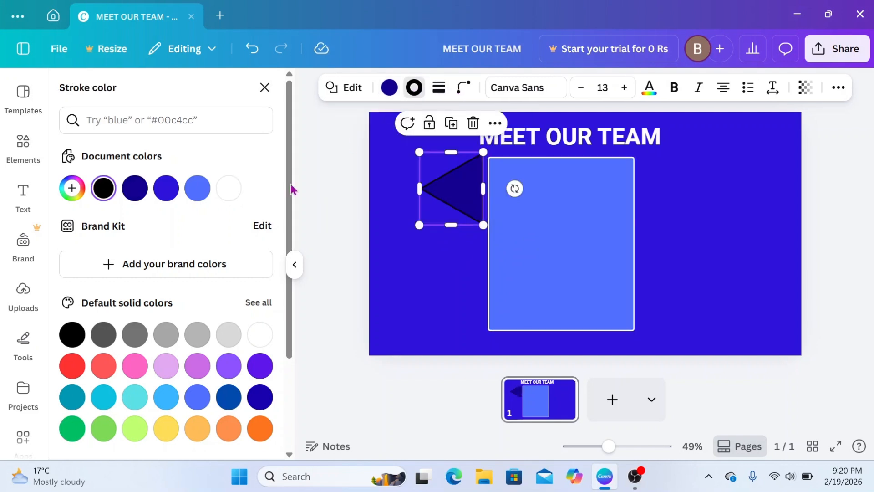
{"action": "left_click", "coordinate": [229, 188]}
{"action": "left_click", "coordinate": [464, 87]}
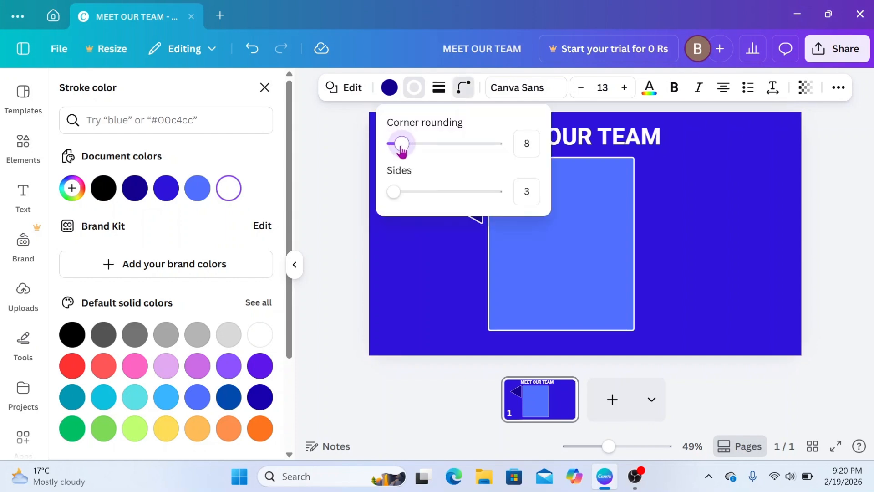
{"action": "left_click", "coordinate": [442, 288]}
Step: Shrink the triangle to about two thirds of its size and move it up beside the card's upper-left corner
{"action": "left_click", "coordinate": [474, 184]}
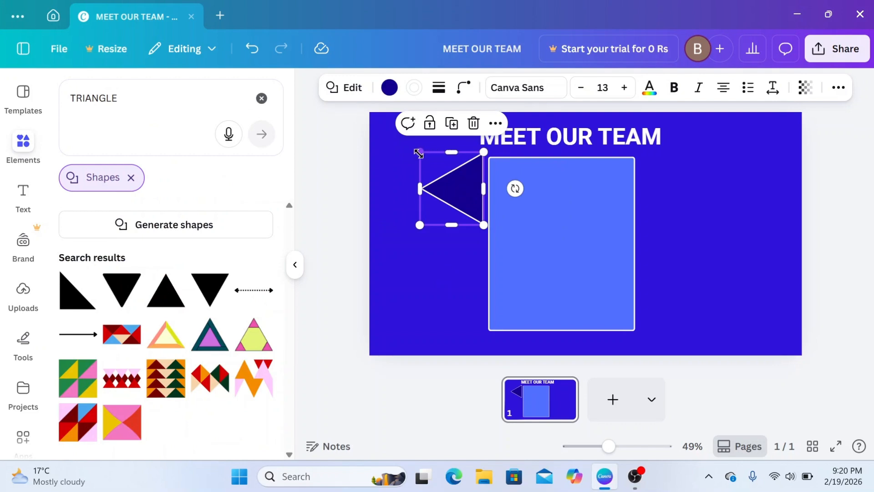
{"action": "left_click_drag", "start_coordinate": [418, 154], "coordinate": [440, 176]}
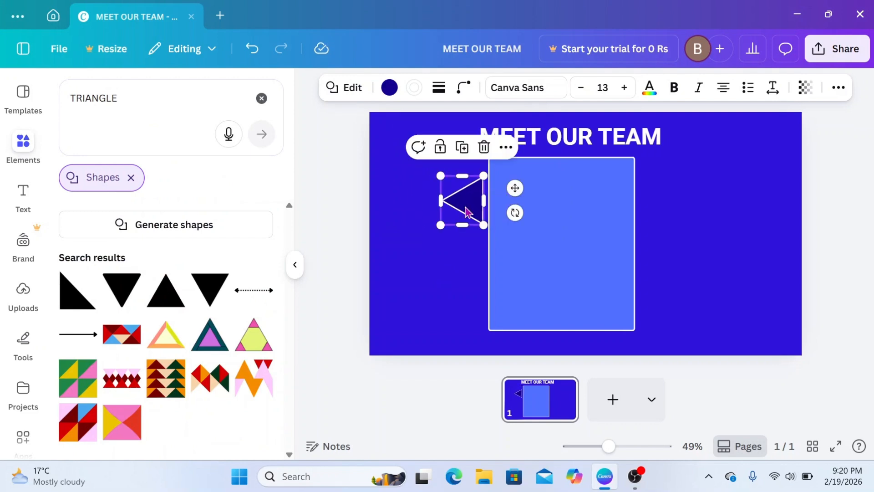
{"action": "left_click_drag", "start_coordinate": [467, 212], "coordinate": [467, 197]}
Step: Set the triangle's corner rounding to 15 and shift it flush against the card's left edge
{"action": "left_click", "coordinate": [463, 87]}
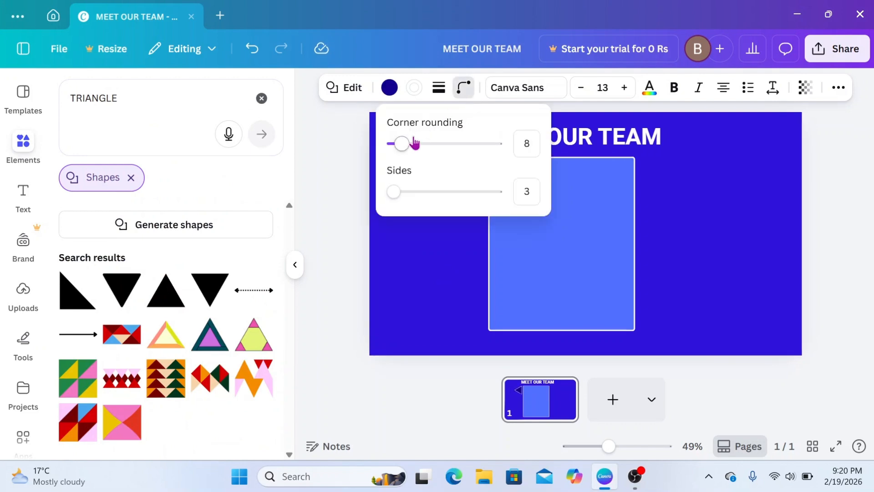
{"action": "left_click_drag", "start_coordinate": [410, 145], "coordinate": [408, 145]}
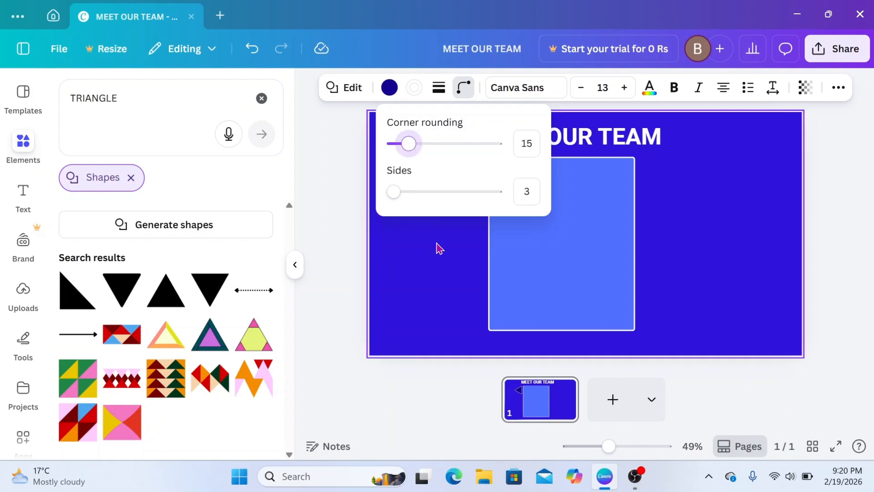
{"action": "left_click", "coordinate": [440, 248]}
{"action": "left_click", "coordinate": [471, 187]}
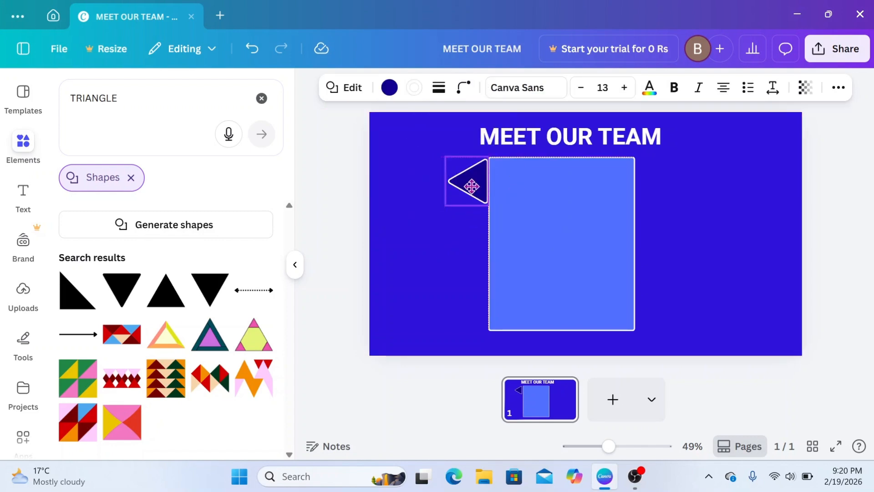
{"action": "left_click", "coordinate": [417, 246]}
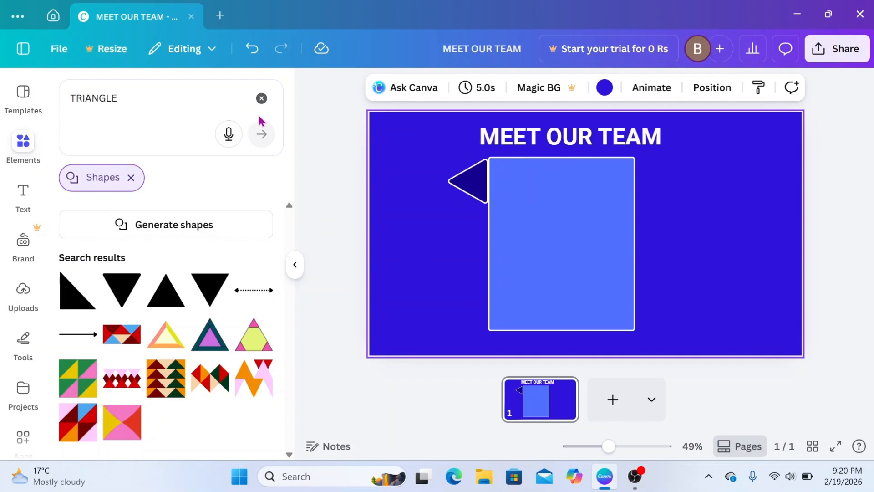
Step: Add a circle from a CIRCLE shape search, shrink it and place it to the left of the triangle
{"action": "left_click", "coordinate": [261, 98]}
{"action": "left_click", "coordinate": [121, 97]}
{"action": "type", "text": "CIRCLE"}
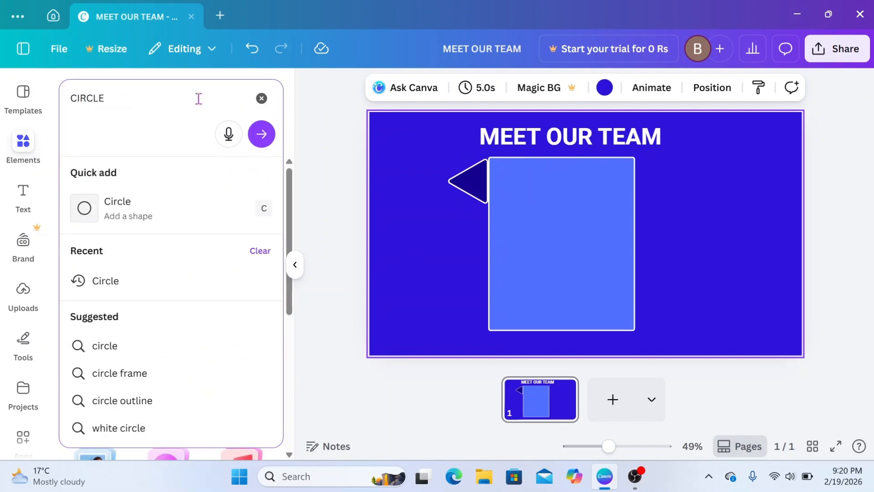
{"action": "left_click", "coordinate": [259, 133]}
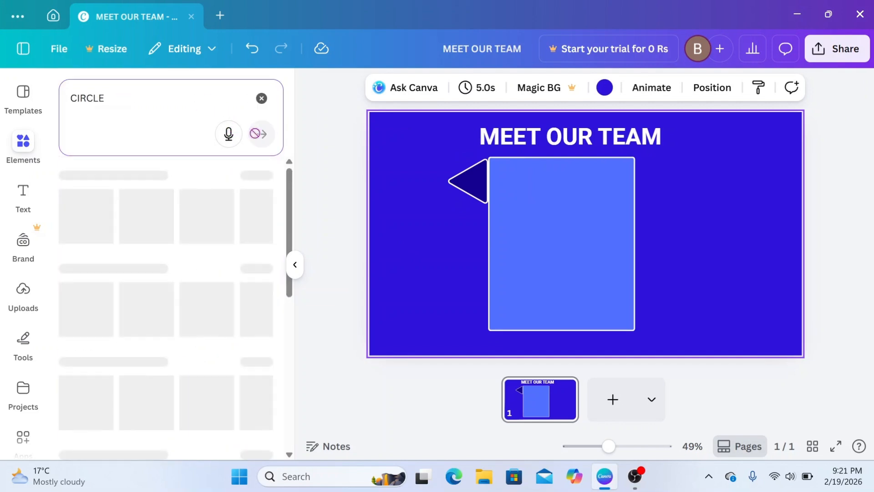
{"action": "left_click", "coordinate": [98, 181]}
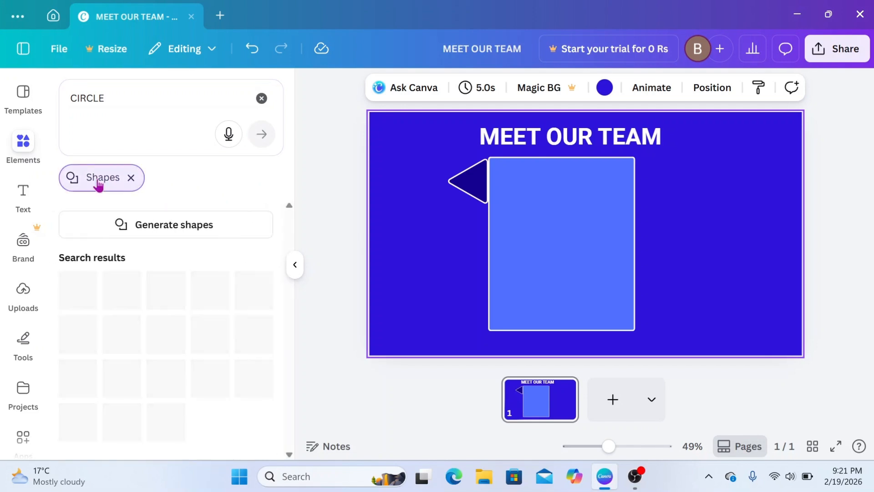
{"action": "left_click", "coordinate": [72, 301]}
{"action": "left_click_drag", "start_coordinate": [595, 225], "coordinate": [423, 166]}
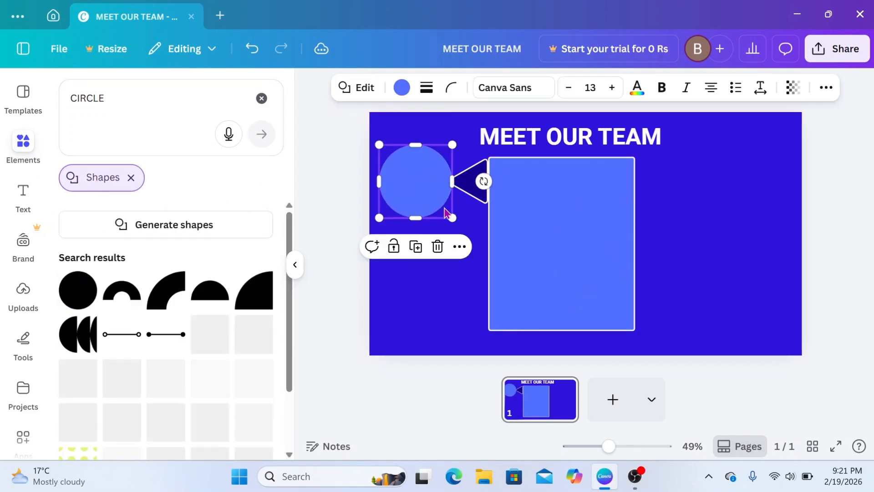
{"action": "left_click_drag", "start_coordinate": [453, 214], "coordinate": [423, 182]}
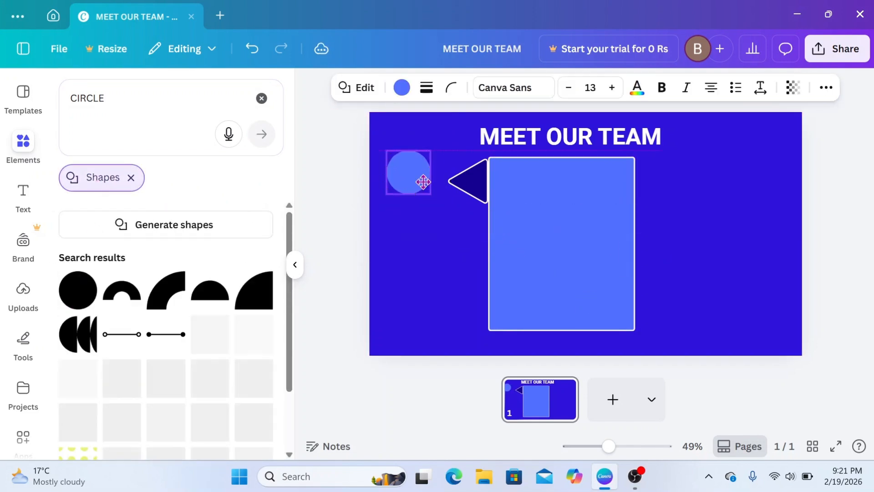
Step: Fill the circle with the triangle's dark navy blue and give it a solid white outline
{"action": "left_click", "coordinate": [401, 88]}
{"action": "left_click", "coordinate": [166, 188]}
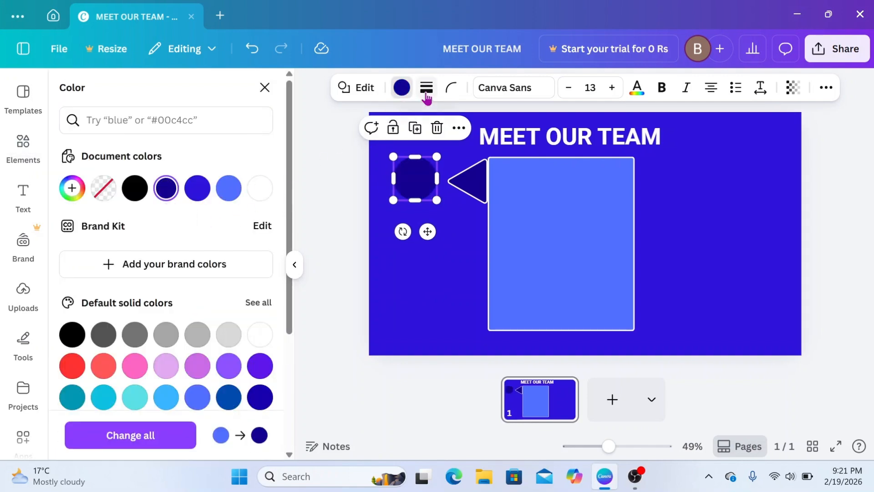
{"action": "left_click", "coordinate": [426, 91]}
{"action": "left_click", "coordinate": [387, 129]}
{"action": "left_click", "coordinate": [418, 94]}
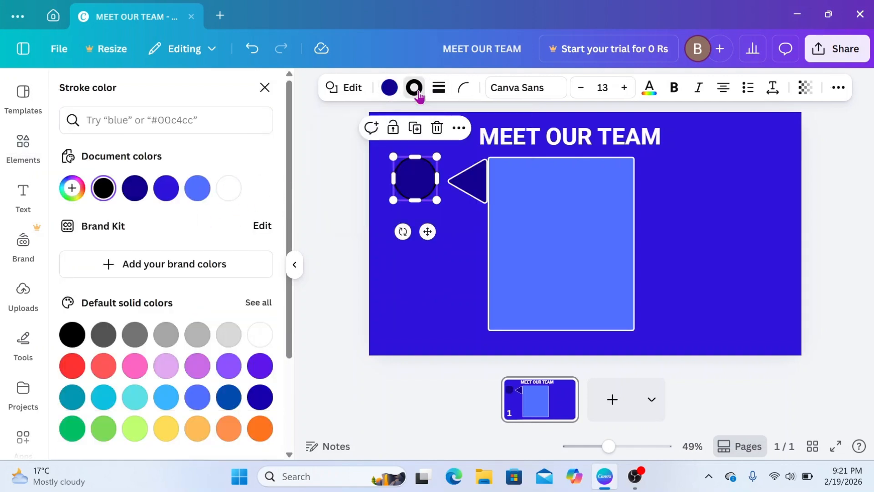
{"action": "left_click", "coordinate": [229, 188]}
{"action": "left_click", "coordinate": [445, 261]}
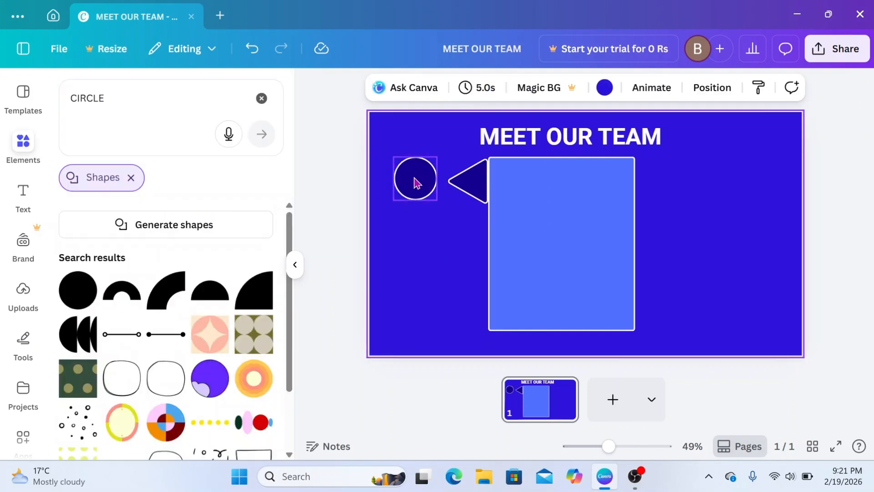
Step: Enter the team member's first name inside the circle and color the text white
{"action": "left_click", "coordinate": [415, 183]}
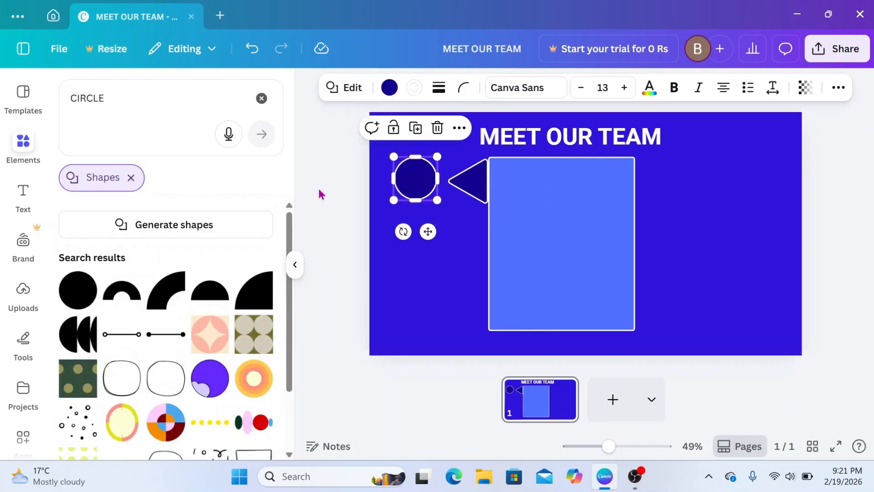
{"action": "left_click", "coordinate": [416, 181]}
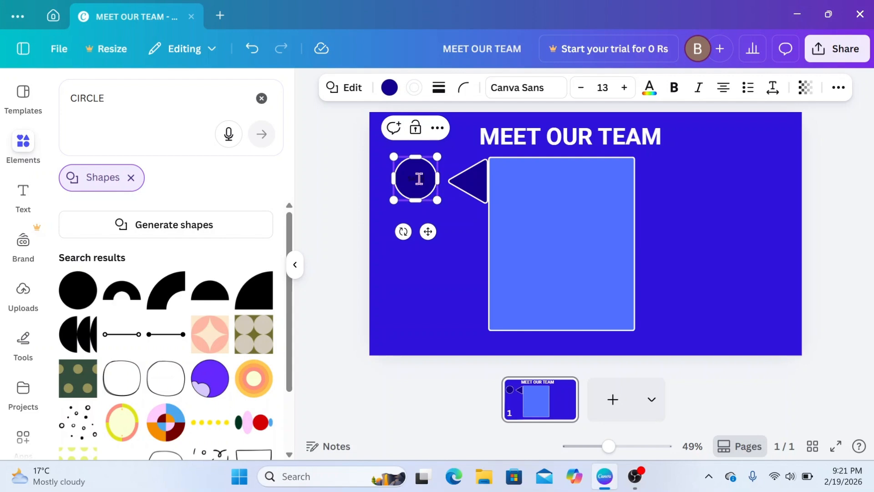
{"action": "double_click", "coordinate": [419, 178]}
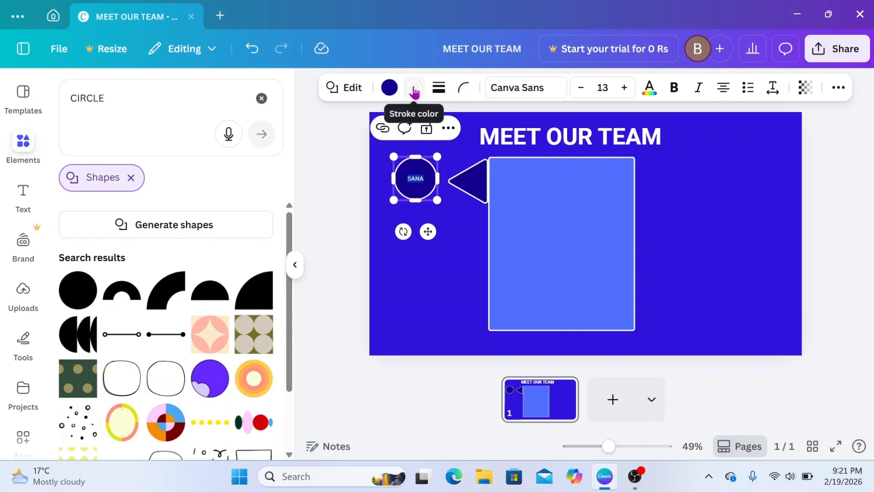
{"action": "left_click", "coordinate": [643, 95]}
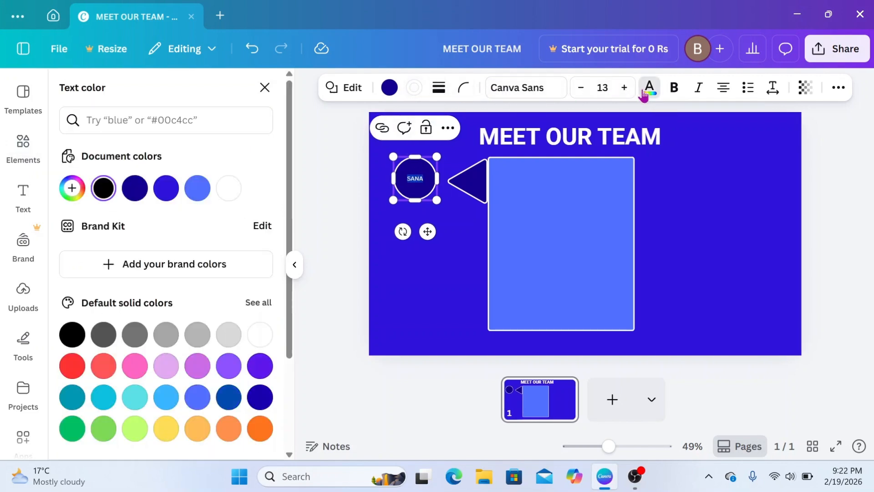
{"action": "left_click", "coordinate": [229, 189]}
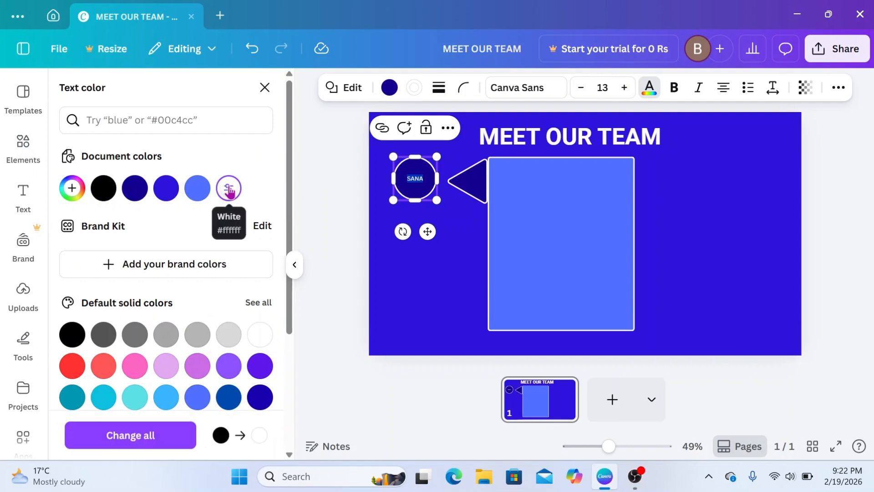
Step: Set the font size of the name in the circle to 30
{"action": "left_click", "coordinate": [623, 88]}
{"action": "left_click", "coordinate": [623, 88]}
{"action": "left_click", "coordinate": [623, 88]}
{"action": "left_click", "coordinate": [623, 88]}
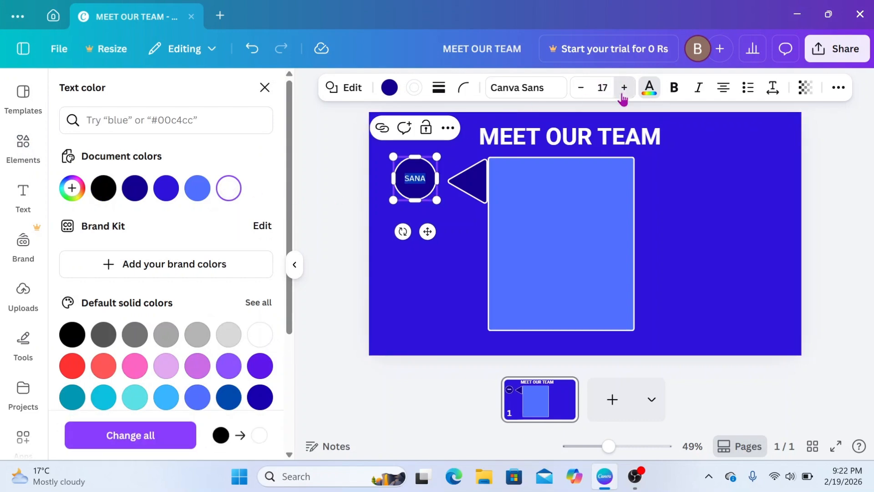
{"action": "left_click", "coordinate": [623, 87]}
{"action": "left_click", "coordinate": [623, 88]}
{"action": "left_click", "coordinate": [623, 88]}
{"action": "left_click", "coordinate": [623, 87]}
{"action": "left_click", "coordinate": [624, 87]}
{"action": "left_click", "coordinate": [623, 88]}
{"action": "left_click", "coordinate": [623, 88]}
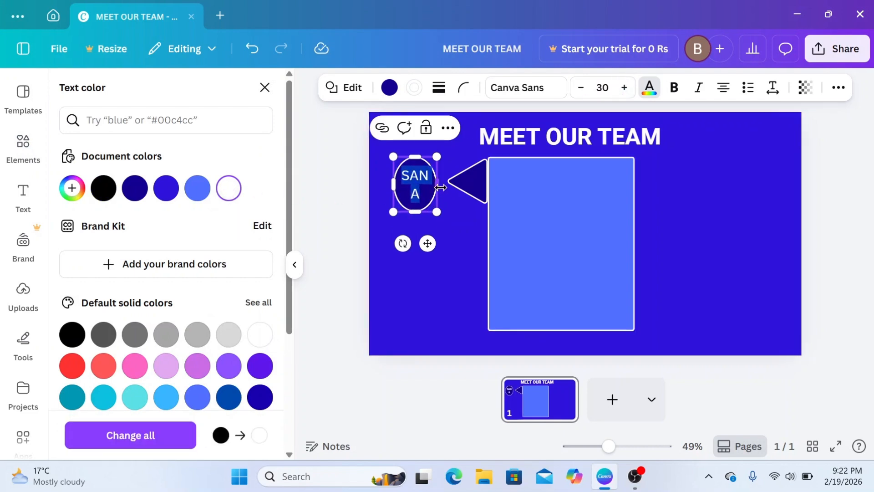
Step: Widen the circle into a horizontal oval so the name fits on one line
{"action": "mouse_move", "coordinate": [437, 184]}
{"action": "left_mouse_down"}
{"action": "mouse_move", "coordinate": [458, 191]}
{"action": "mouse_move", "coordinate": [423, 185]}
{"action": "left_mouse_up"}
{"action": "left_click", "coordinate": [455, 242]}
{"action": "left_click", "coordinate": [452, 245]}
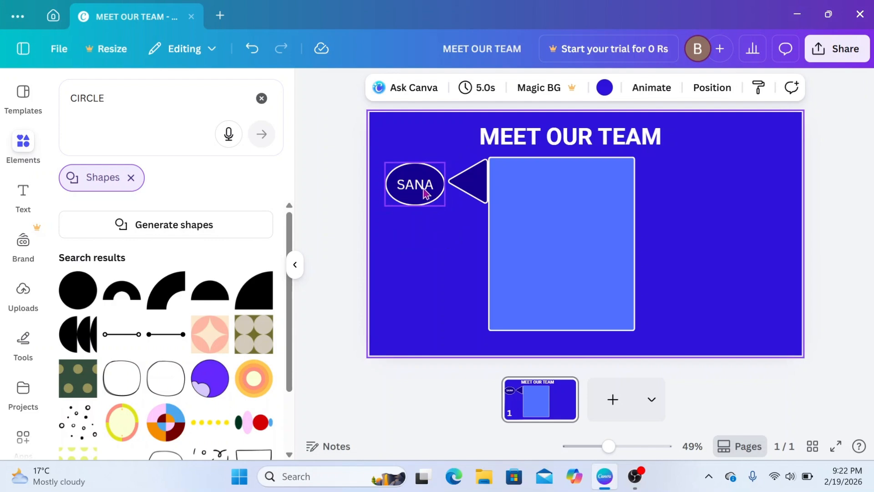
Step: Change the name text in the oval to the Roboto font and make it bold
{"action": "double_click", "coordinate": [422, 190]}
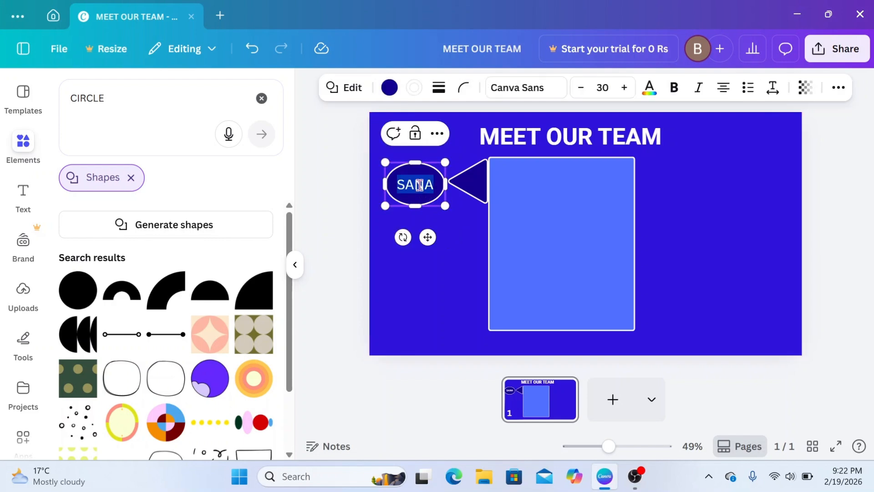
{"action": "left_click", "coordinate": [520, 93]}
{"action": "left_click", "coordinate": [101, 275]}
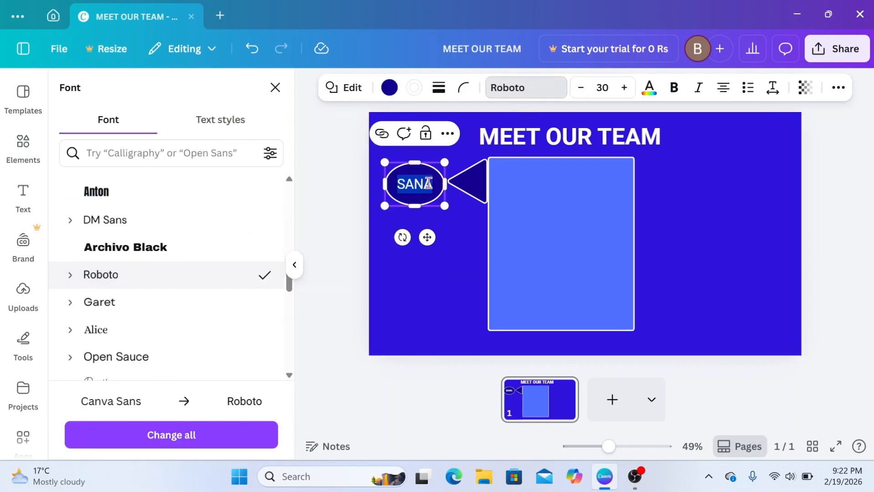
{"action": "left_click", "coordinate": [674, 88]}
{"action": "left_click", "coordinate": [431, 289]}
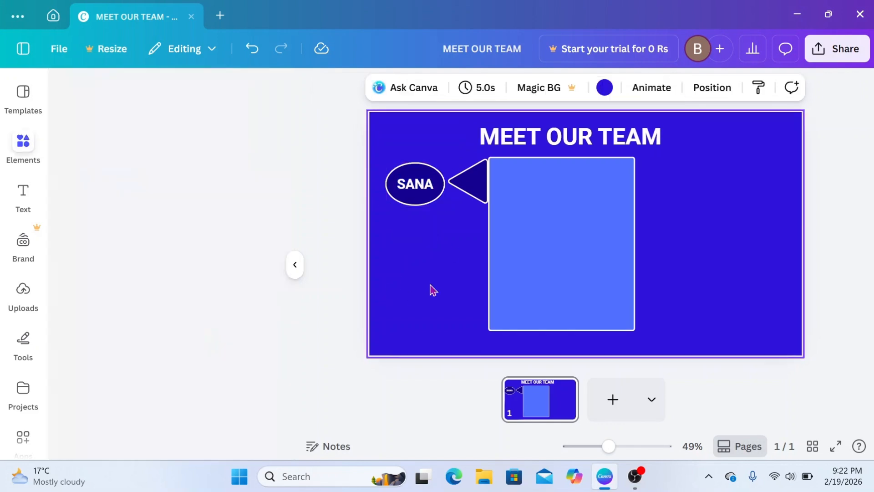
Step: Duplicate the navy triangle twice and stack the copies below it along the card's left edge
{"action": "left_click", "coordinate": [482, 191]}
{"action": "left_click", "coordinate": [470, 132]}
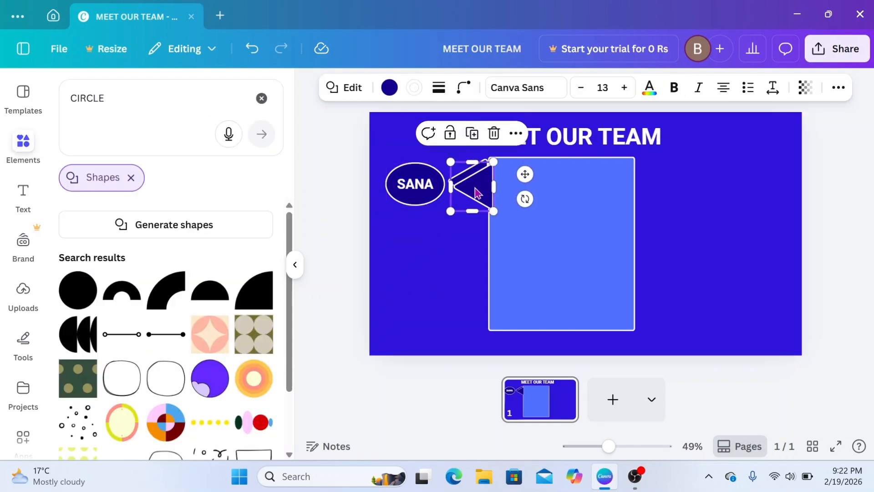
{"action": "left_click_drag", "start_coordinate": [476, 193], "coordinate": [471, 233]}
{"action": "left_click_drag", "start_coordinate": [471, 238], "coordinate": [471, 237]}
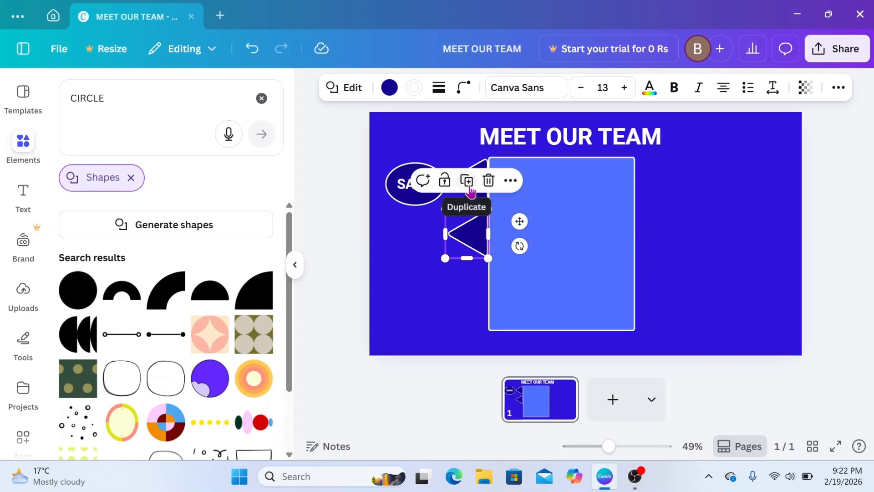
{"action": "left_click", "coordinate": [467, 179]}
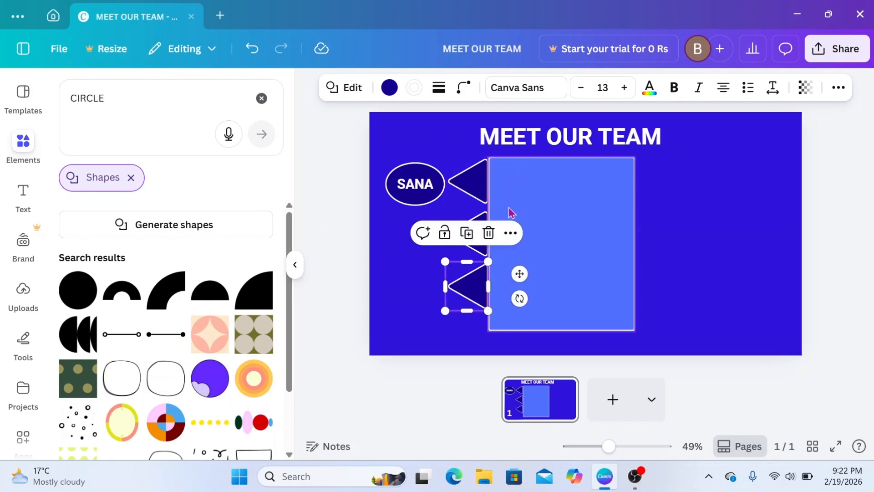
{"action": "left_click", "coordinate": [581, 277]}
Step: Duplicate the name oval, place the copy beside the middle triangle, and replace its text with the second team member's first name
{"action": "left_click", "coordinate": [418, 194]}
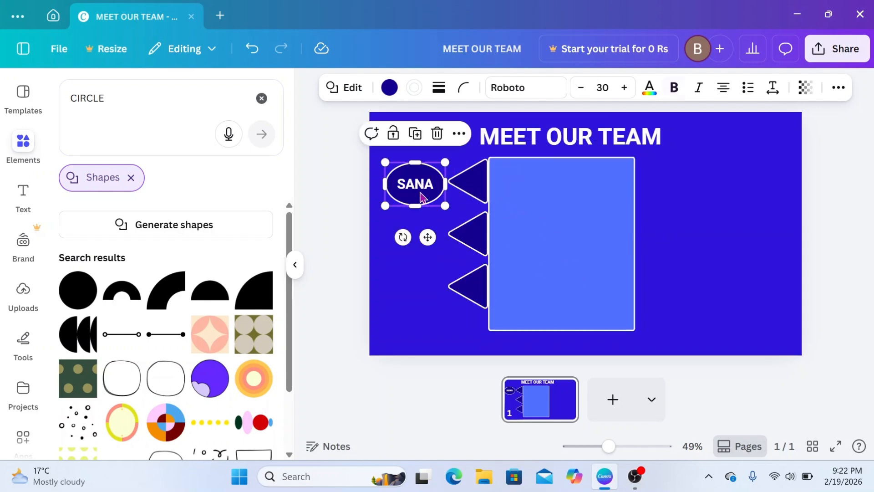
{"action": "left_click", "coordinate": [415, 133]}
{"action": "left_click_drag", "start_coordinate": [431, 247], "coordinate": [427, 283]}
{"action": "left_click", "coordinate": [421, 239]}
{"action": "double_click", "coordinate": [418, 234]}
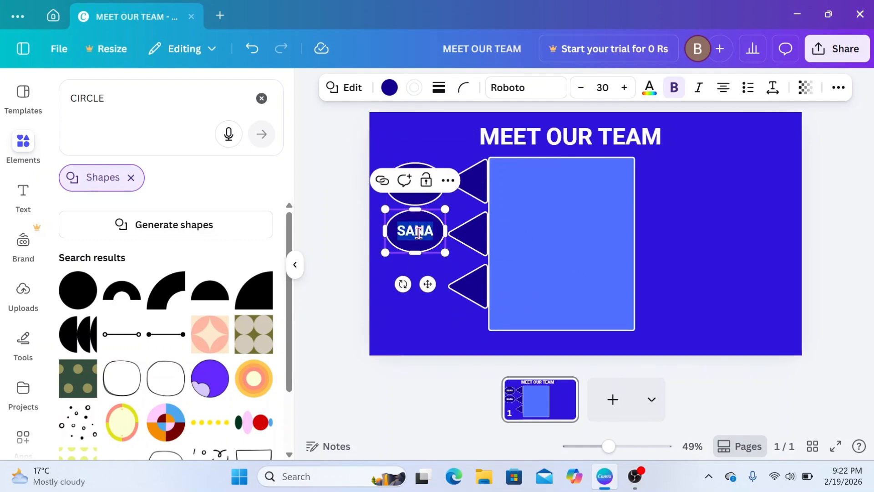
{"action": "type", "text": "A"}
{"action": "left_click", "coordinate": [714, 248]}
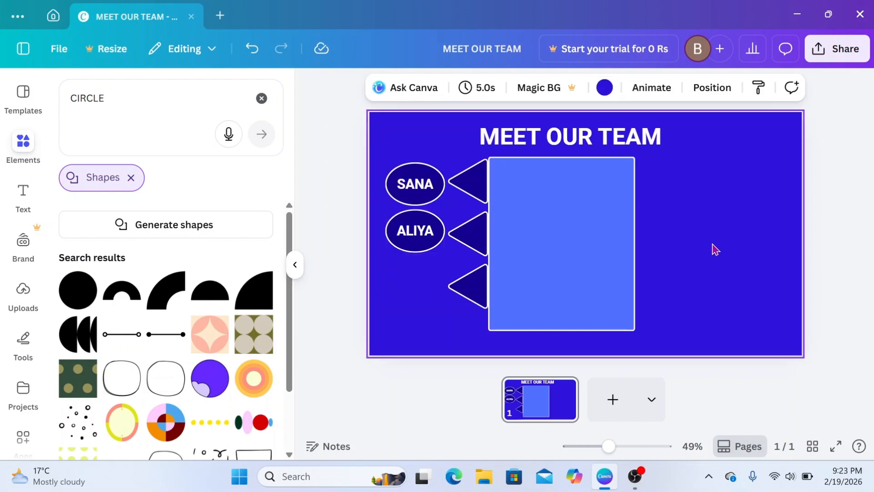
Step: Duplicate the second oval, place the copy beside the lowest triangle, and replace its text with the third team member's first name
{"action": "left_click", "coordinate": [416, 237]}
{"action": "left_click", "coordinate": [418, 182]}
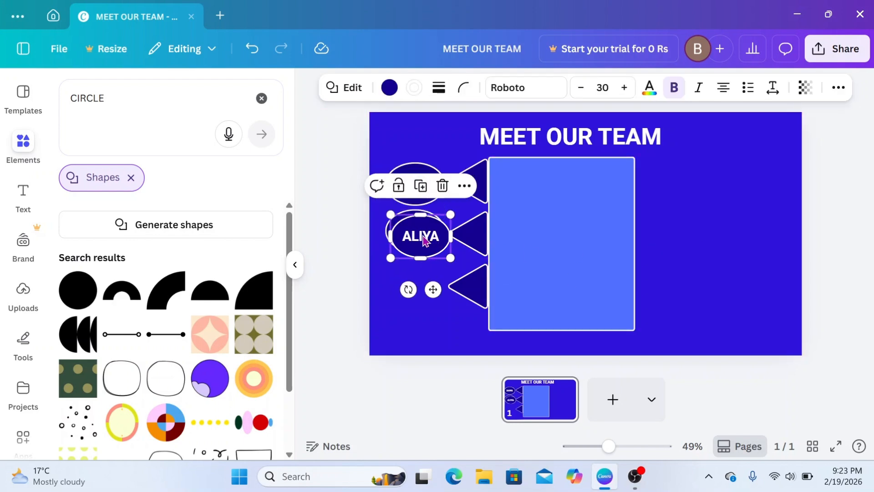
{"action": "left_click_drag", "start_coordinate": [424, 240], "coordinate": [420, 282]}
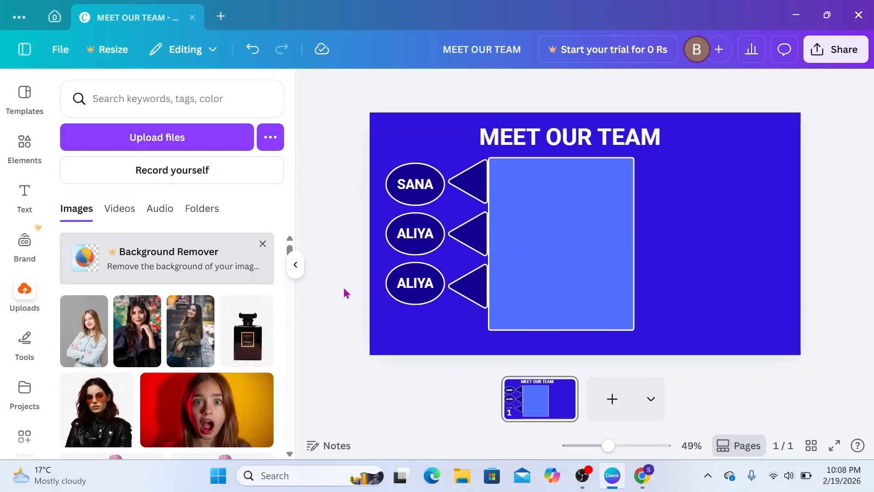
{"action": "left_click", "coordinate": [415, 283]}
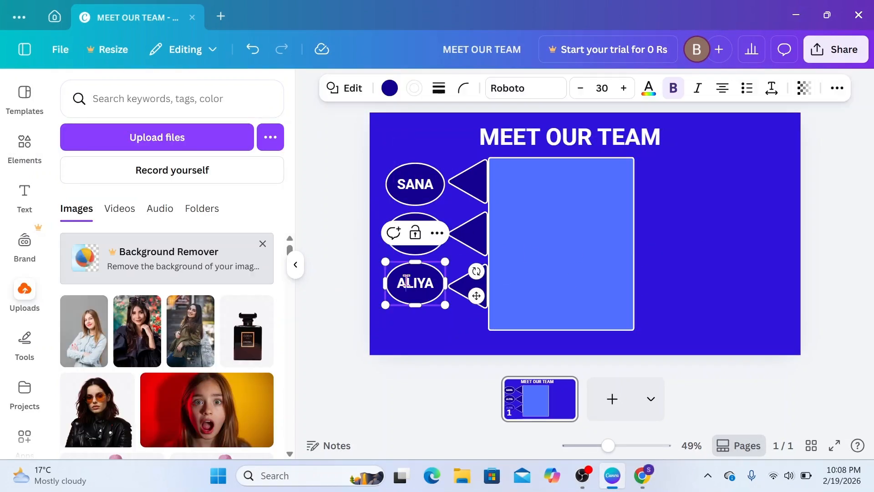
{"action": "double_click", "coordinate": [407, 282]}
{"action": "type", "text": "SARA"}
Step: Search the elements for FRAME, limit the results to frames, and add the wavy-edged round frame to the page
{"action": "left_click", "coordinate": [25, 145]}
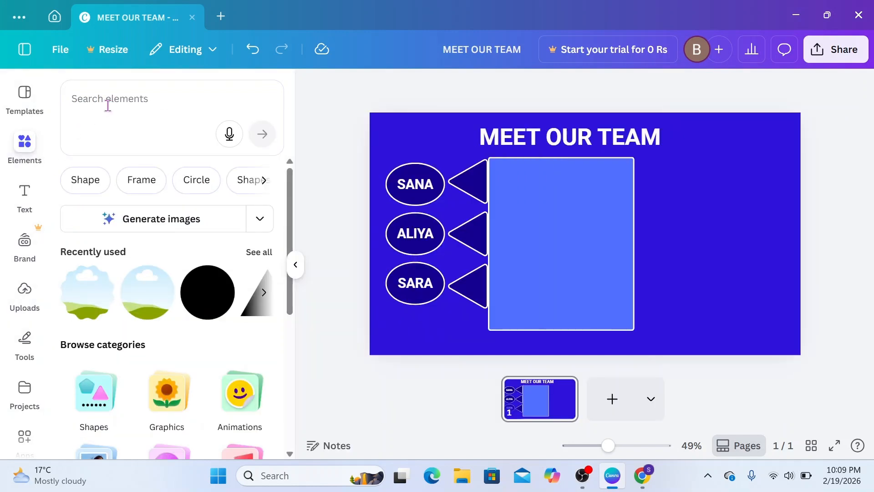
{"action": "left_click", "coordinate": [120, 99]}
{"action": "type", "text": "FRAME"}
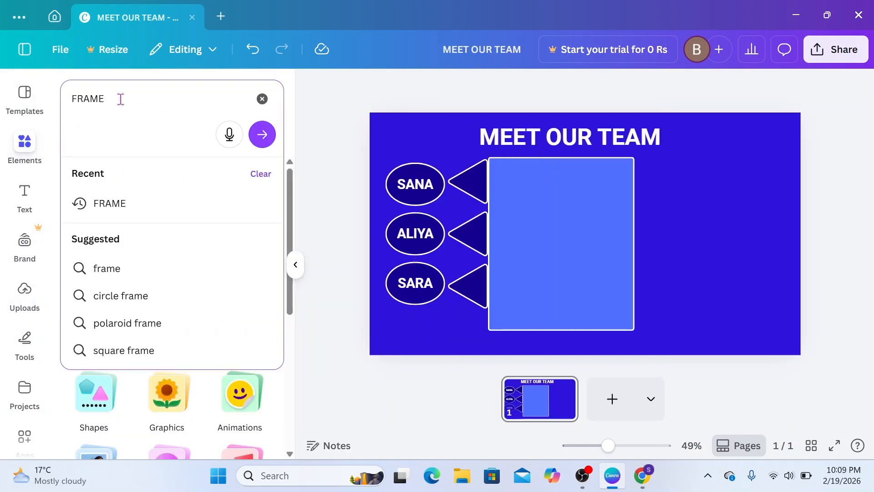
{"action": "left_click", "coordinate": [261, 134]}
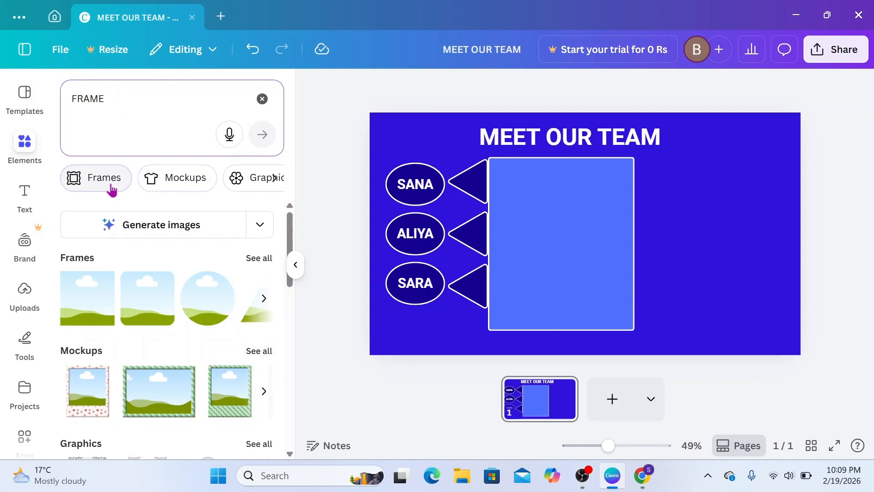
{"action": "left_click", "coordinate": [112, 189]}
{"action": "scroll", "coordinate": [166, 280], "scroll_direction": "down", "scroll_amount": 3}
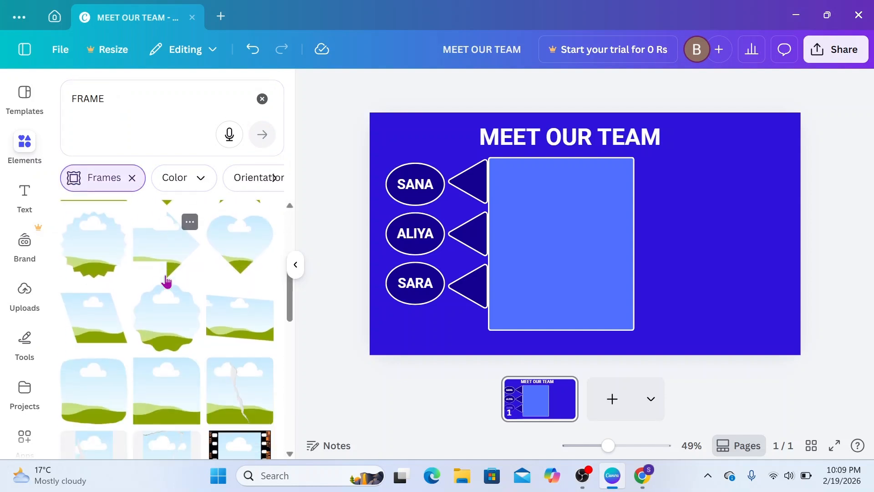
{"action": "left_click", "coordinate": [170, 324]}
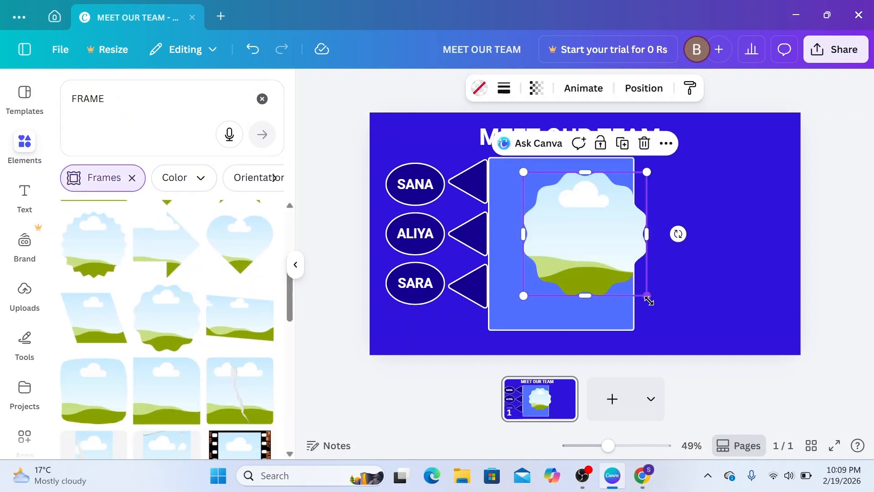
Step: Enlarge the wavy frame to the full page height and move it against the card's right edge, running off the page
{"action": "left_click_drag", "start_coordinate": [649, 300], "coordinate": [706, 355]}
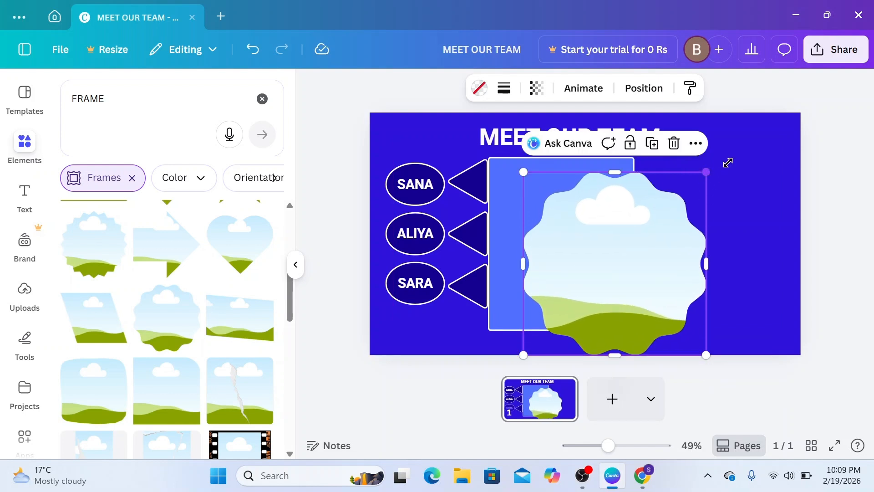
{"action": "left_click_drag", "start_coordinate": [728, 163], "coordinate": [780, 131]}
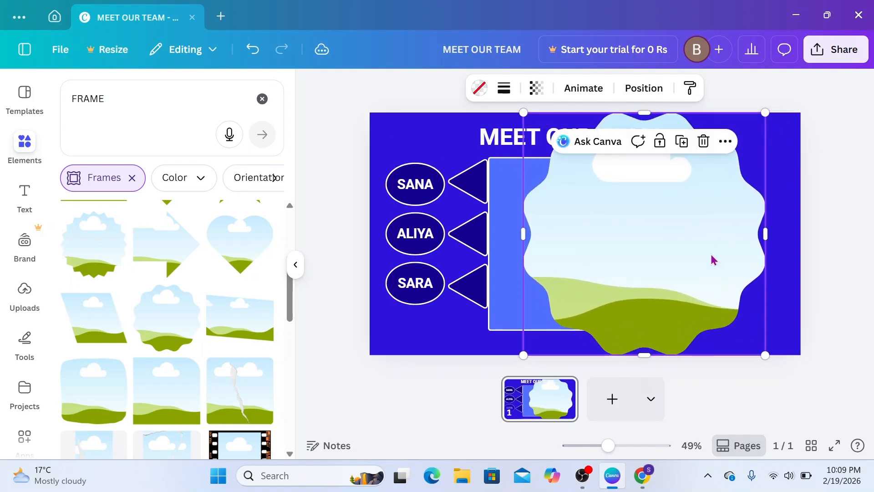
{"action": "left_click_drag", "start_coordinate": [712, 259], "coordinate": [822, 256]}
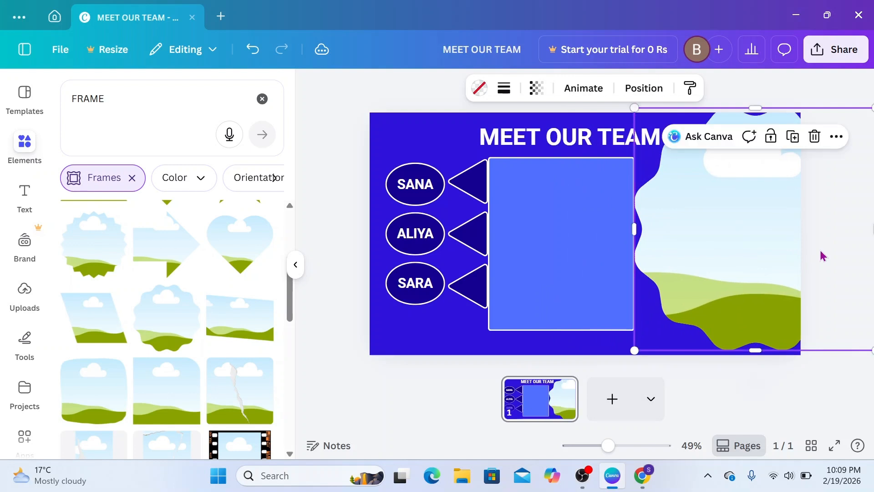
{"action": "left_click_drag", "start_coordinate": [734, 255], "coordinate": [733, 256]}
Step: Give the wavy frame a solid white outline
{"action": "left_click", "coordinate": [505, 90]}
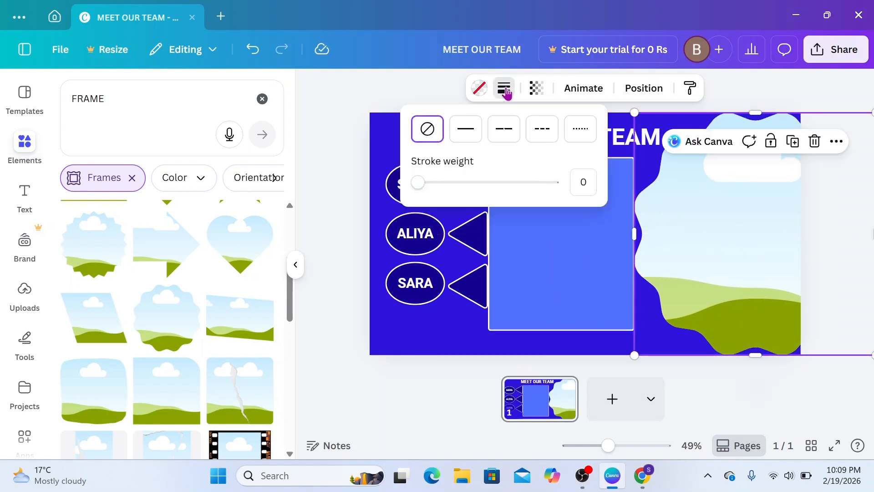
{"action": "left_click", "coordinate": [464, 132]}
{"action": "left_click", "coordinate": [491, 91]}
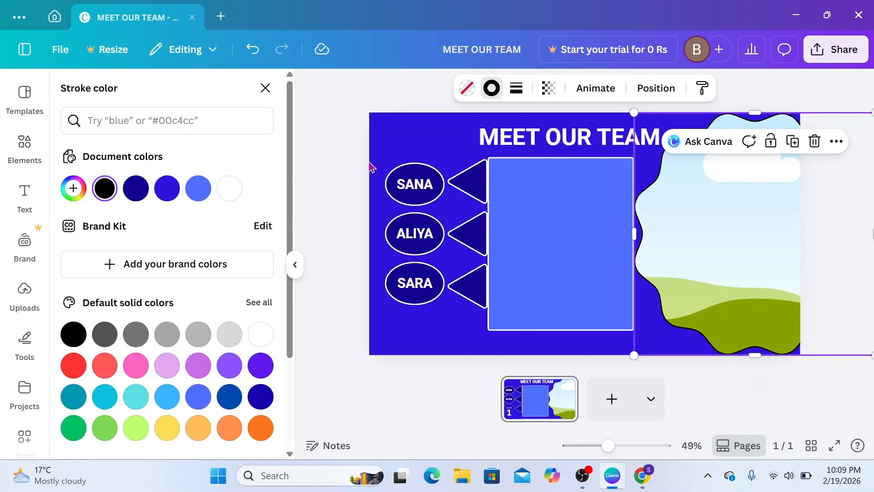
{"action": "left_click", "coordinate": [228, 188]}
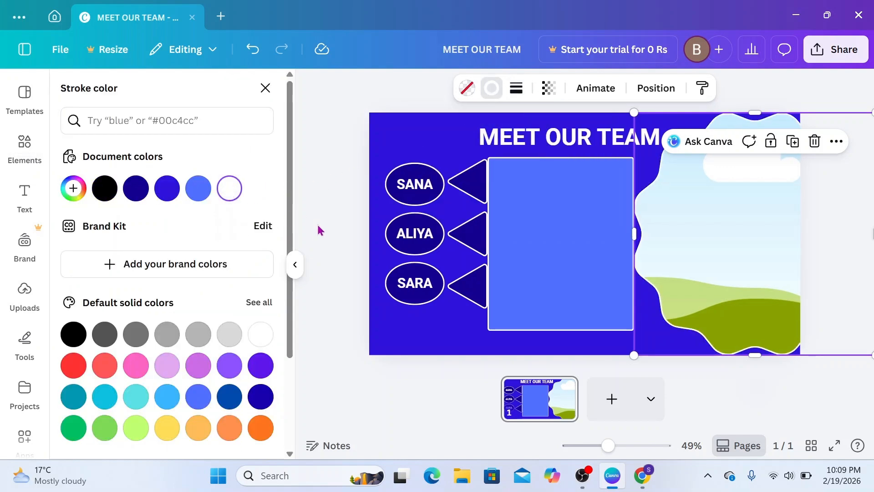